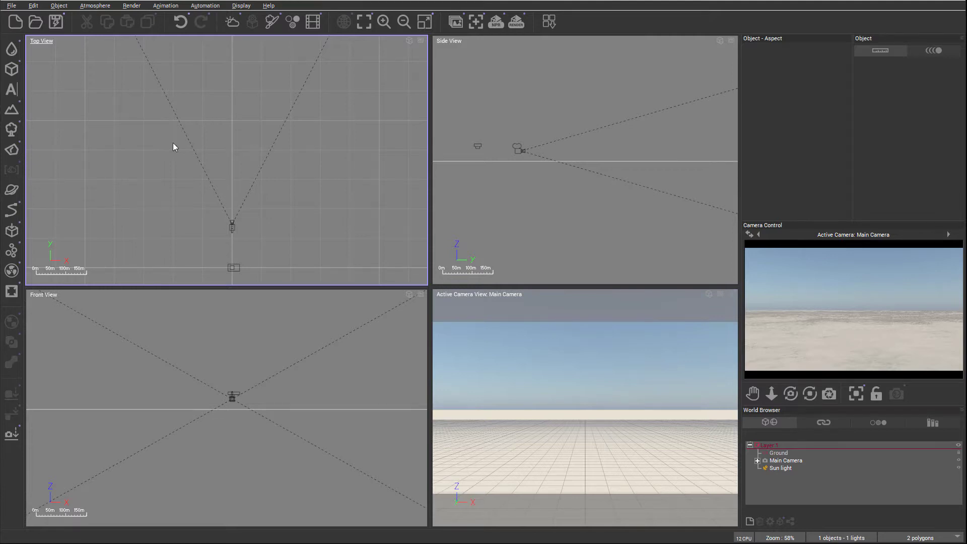
Create a standard heightfield terrain and move it in front of the camera, to about X 1 m, Y 639 m
click(12, 110)
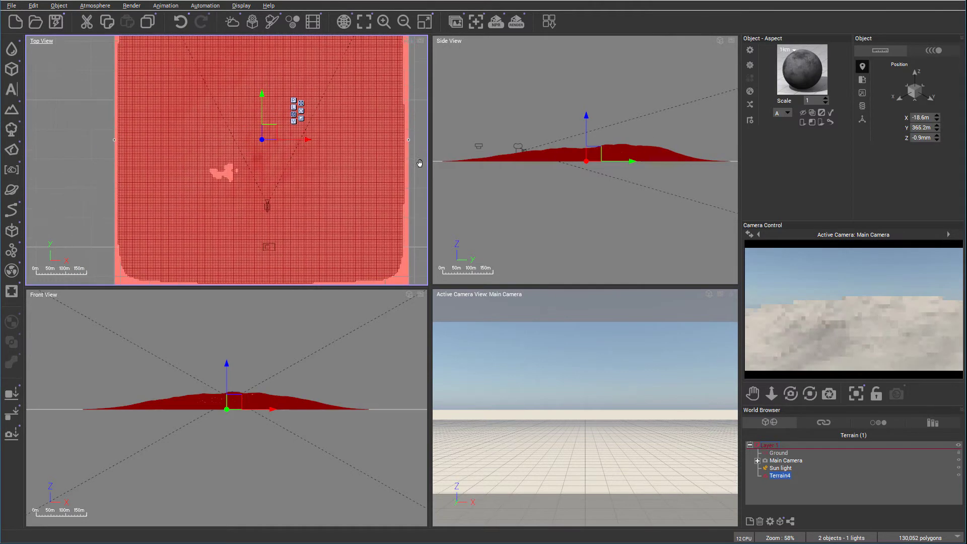
scroll(316, 194, down, 1)
drag(295, 151, 299, 95)
right_drag(397, 160, 398, 211)
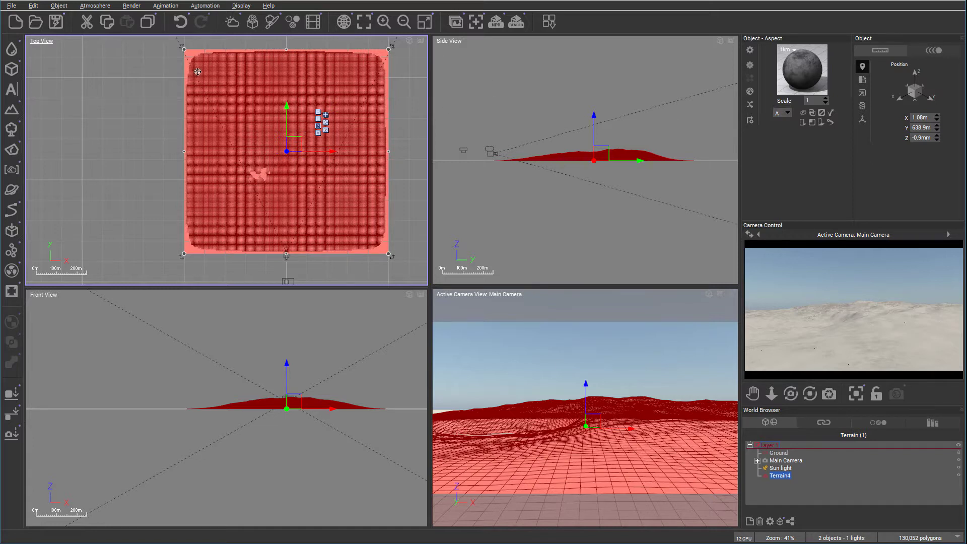
Add a procedural terrain and move it beside the first terrain, to about X -939 m, Y 650 m
mouse_move(11, 109)
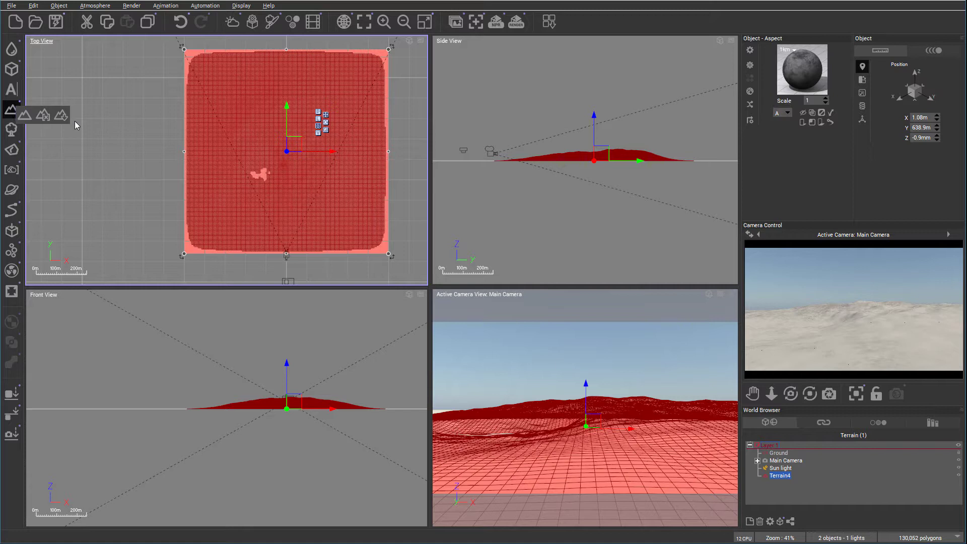
click(43, 116)
drag(171, 129, 39, 126)
right_drag(276, 151, 360, 172)
Move the main camera in front of the procedural terrain, to about X -900 m, and pull it back from the edge
click(375, 239)
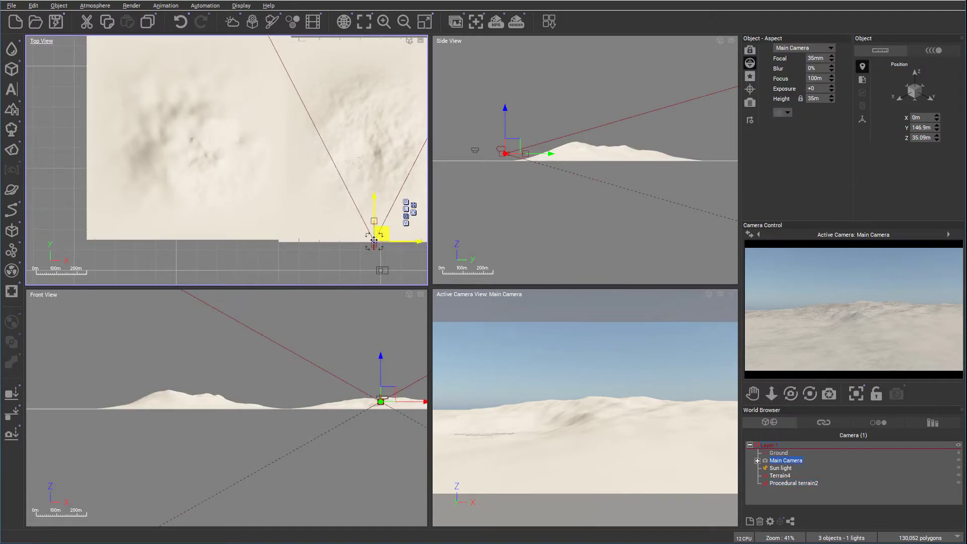
drag(373, 240, 199, 229)
click(224, 187)
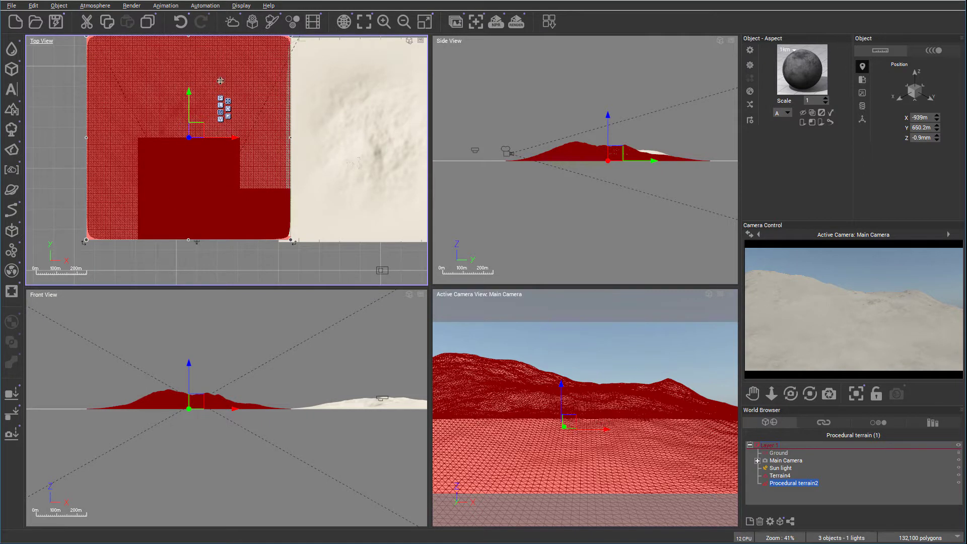
right_drag(340, 122, 363, 83)
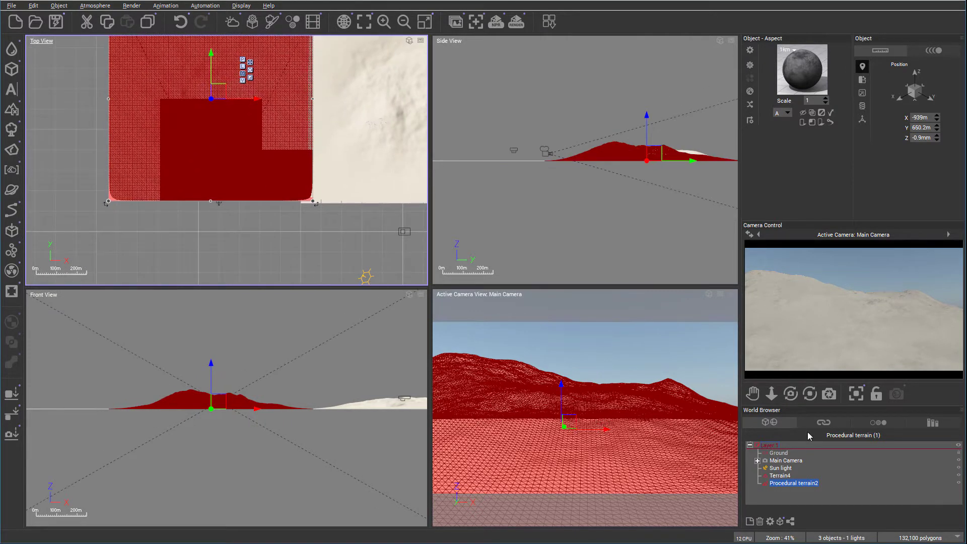
click(798, 461)
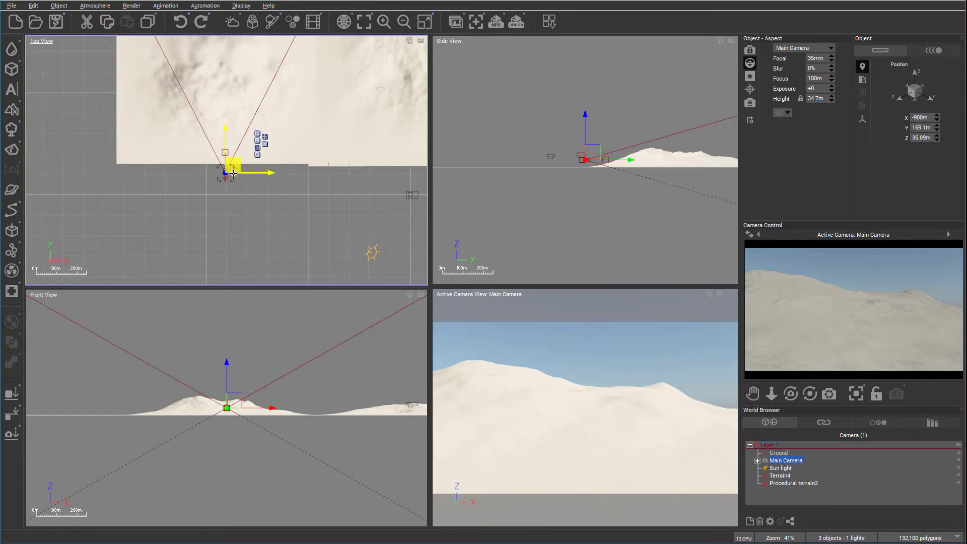
drag(234, 173, 233, 196)
Delete the procedural terrain and move the standard terrain in front of the camera, to about X -803 m, Y 656 m
click(281, 94)
right_drag(373, 155, 374, 216)
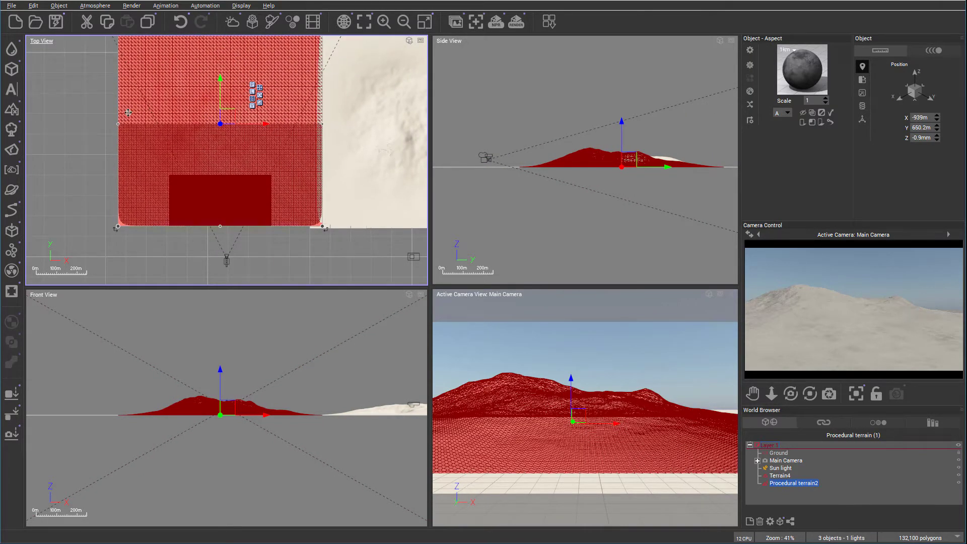
right_drag(408, 161, 351, 169)
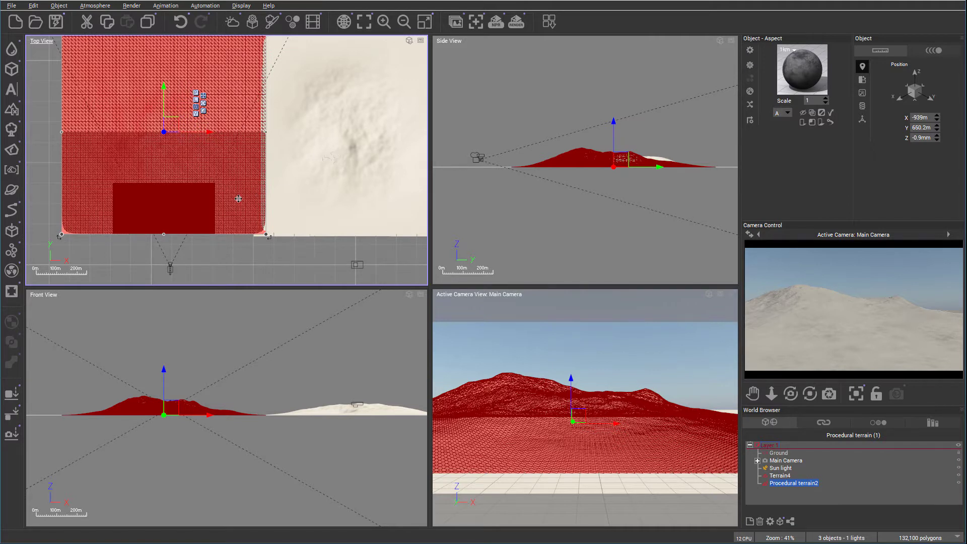
key(Delete)
click(316, 157)
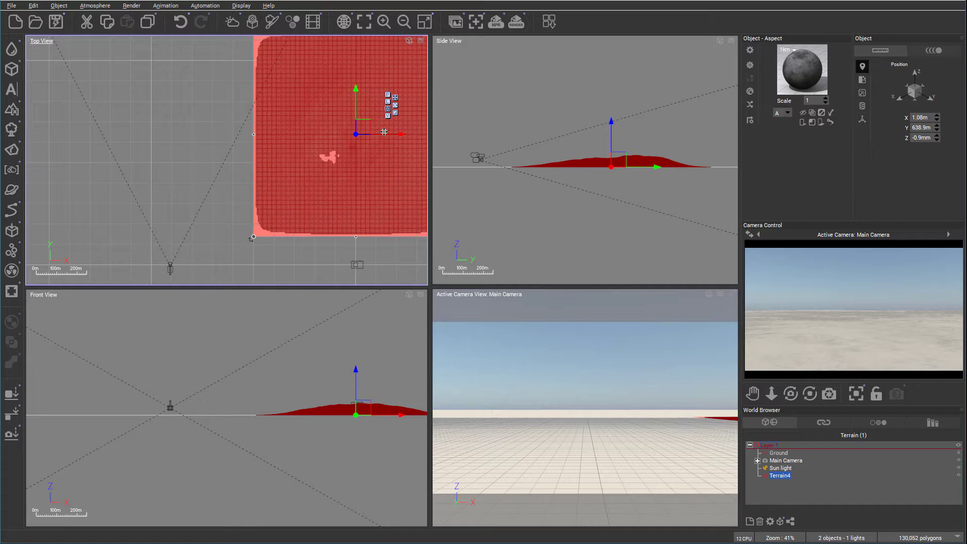
drag(366, 128, 201, 124)
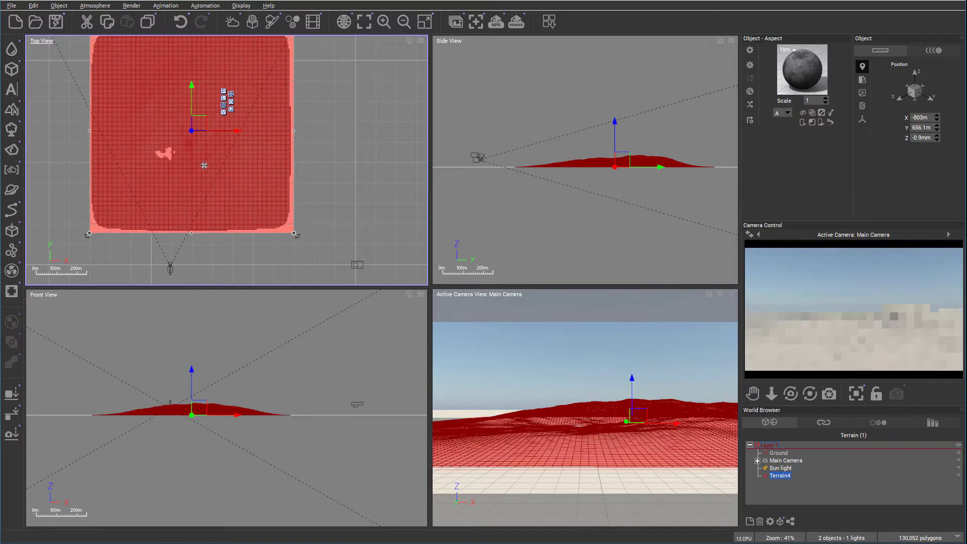
Open the standard terrain for editing in the Terrain Editor
click(57, 6)
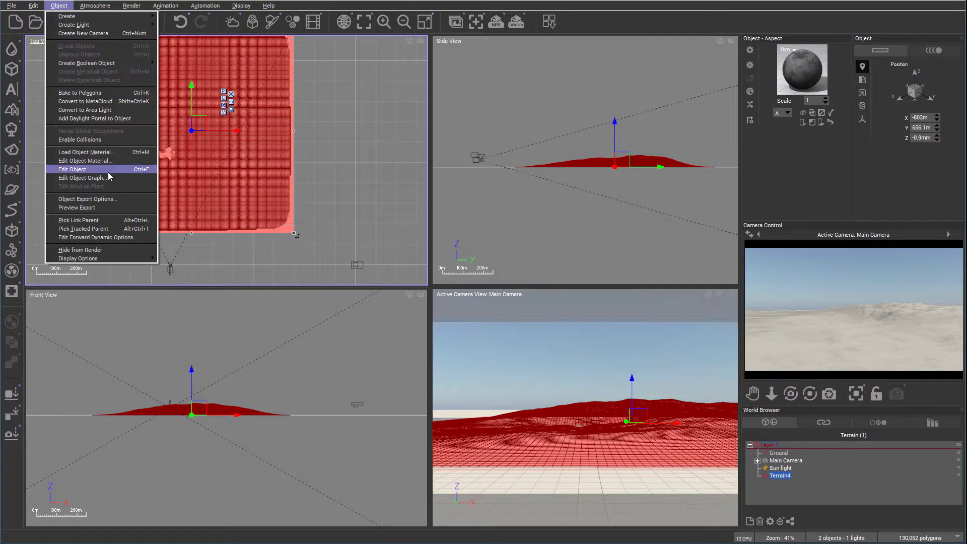
click(804, 480)
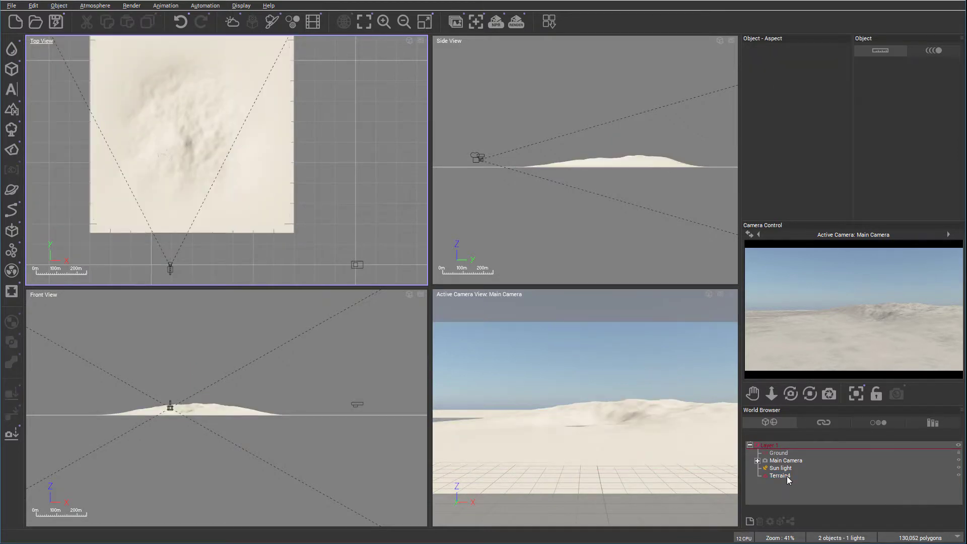
click(780, 475)
right_click(781, 476)
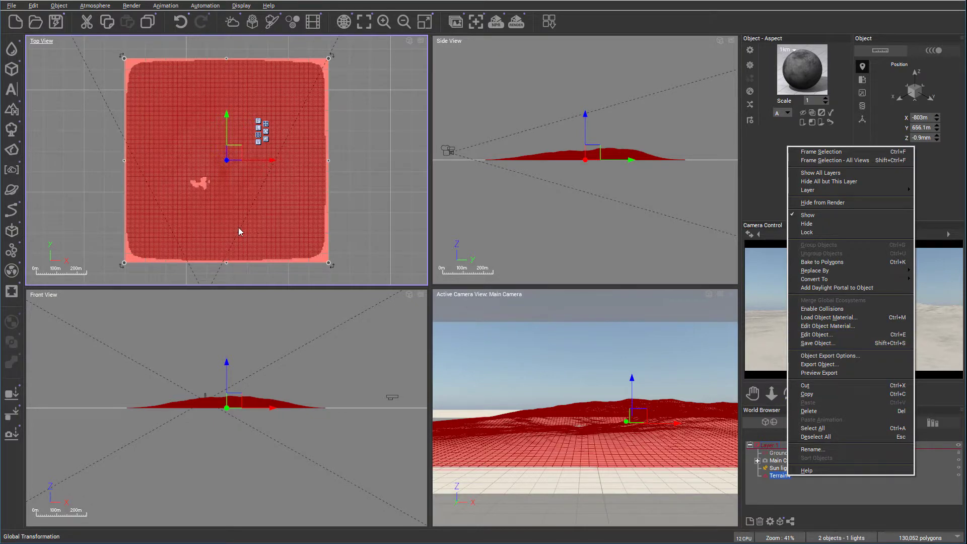
right_click(286, 220)
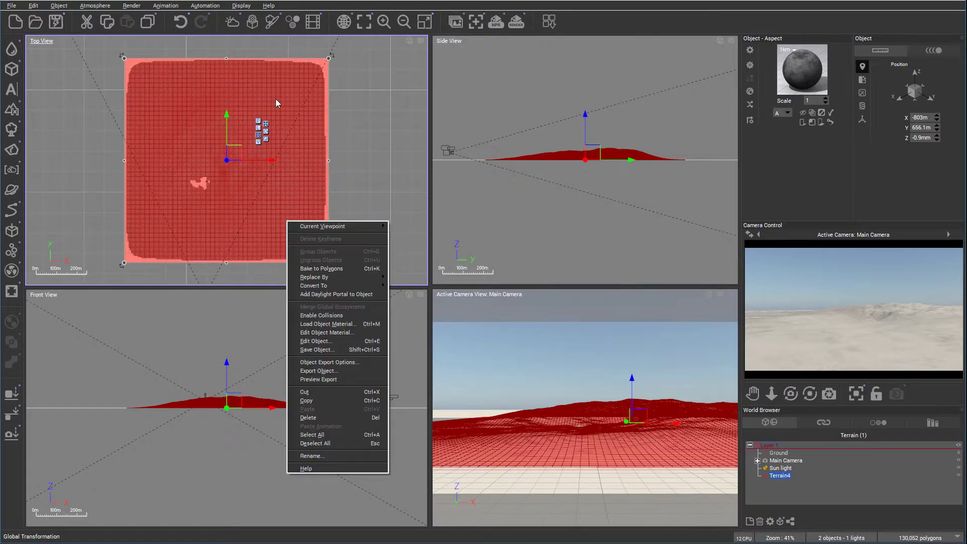
click(368, 341)
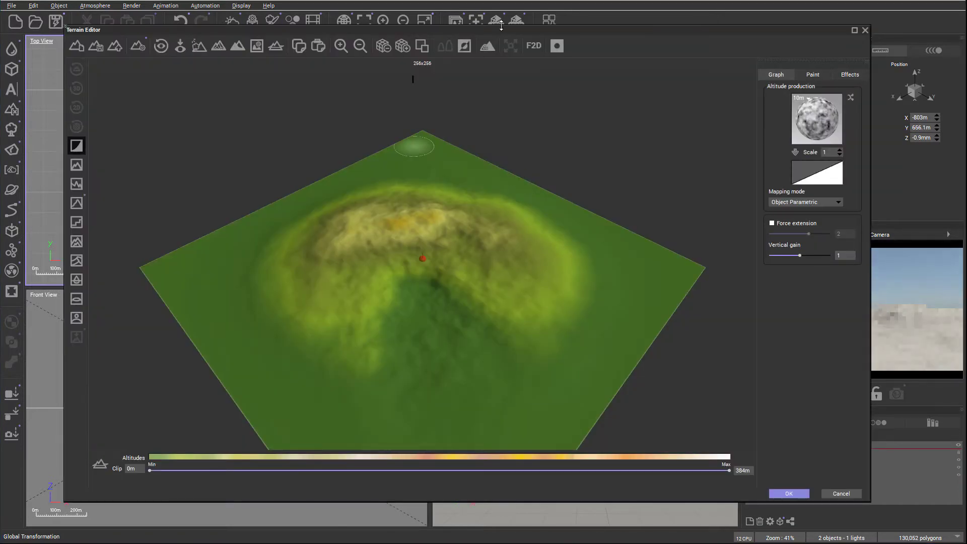
drag(505, 31, 511, 33)
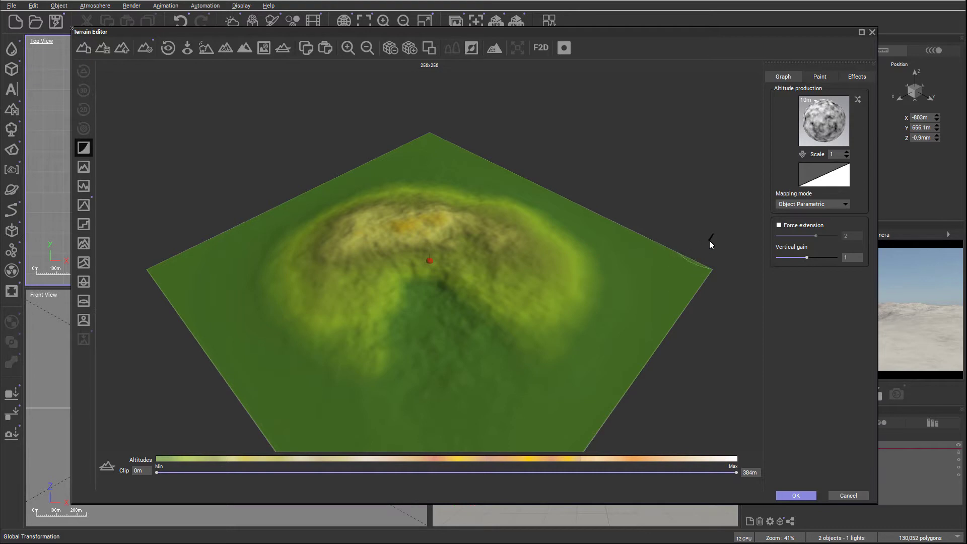
right_drag(709, 240, 708, 174)
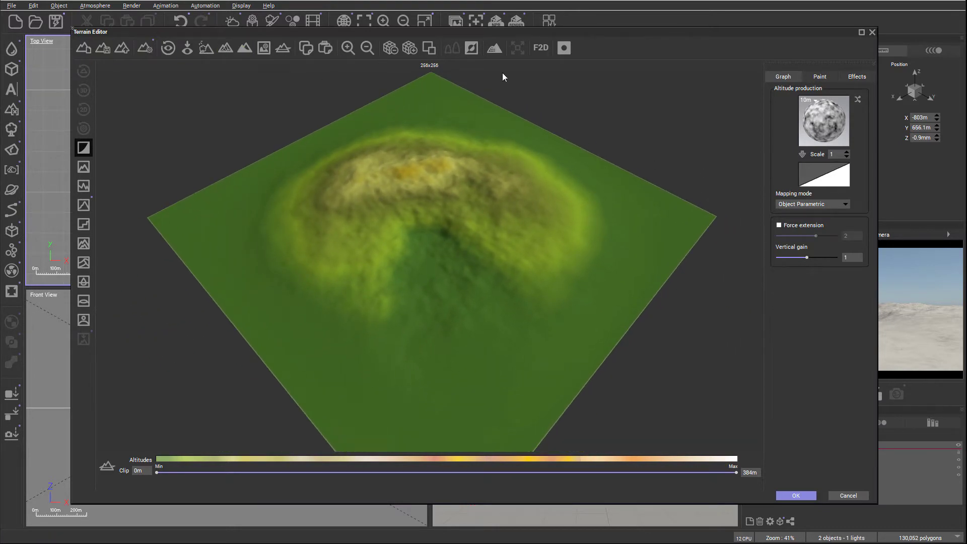
right_drag(663, 124, 660, 138)
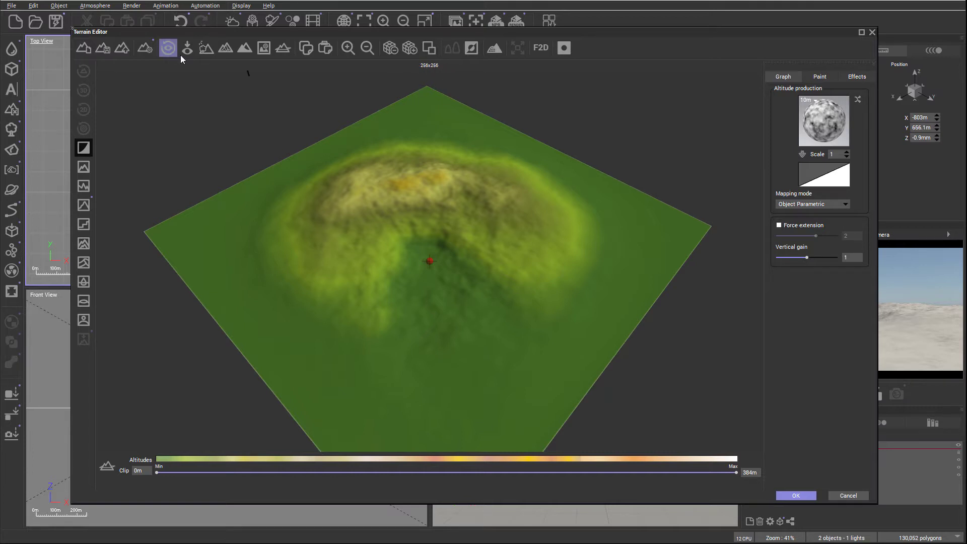
Show the mesh grid over the terrain preview and inspect it up close
click(225, 49)
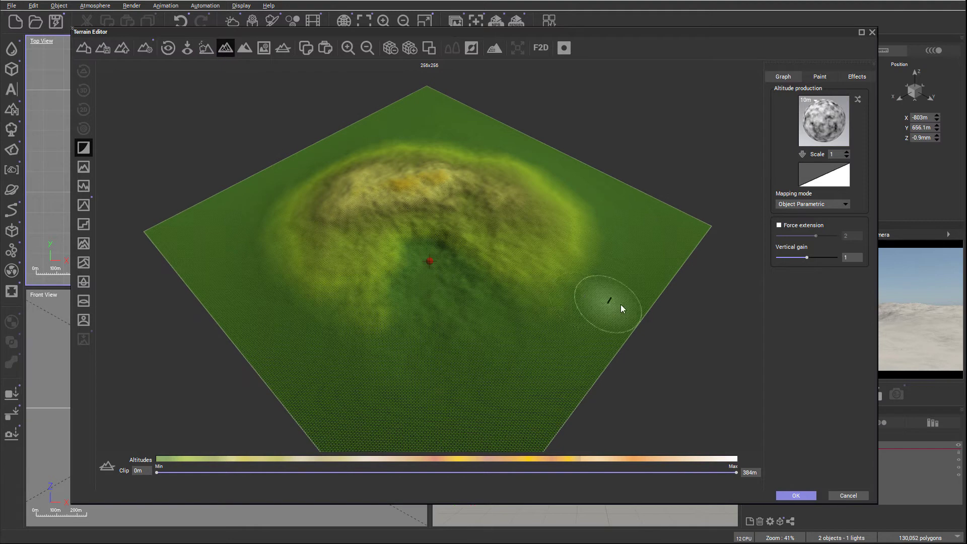
scroll(554, 322, up, 5)
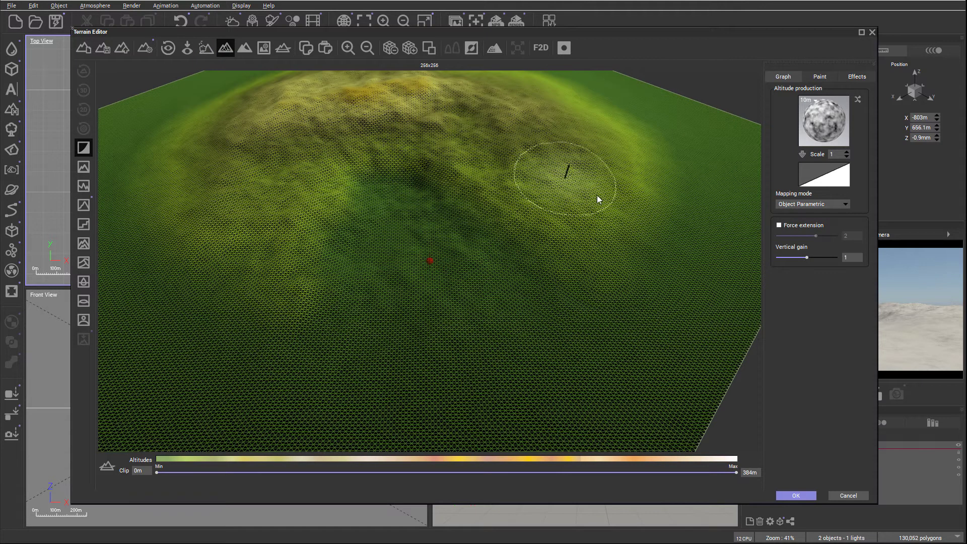
scroll(501, 255, down, 5)
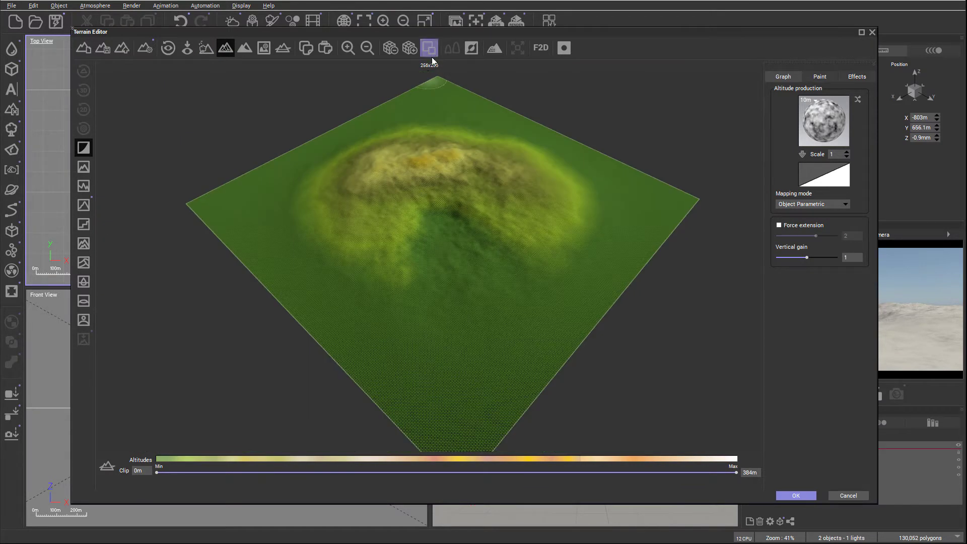
Double the terrain's resolution twice, to 1024x1024
click(406, 48)
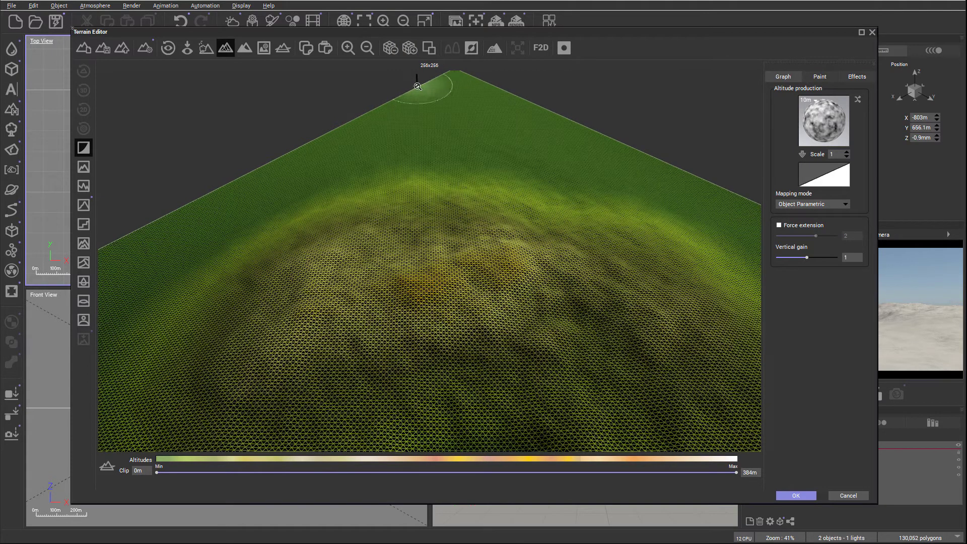
click(406, 48)
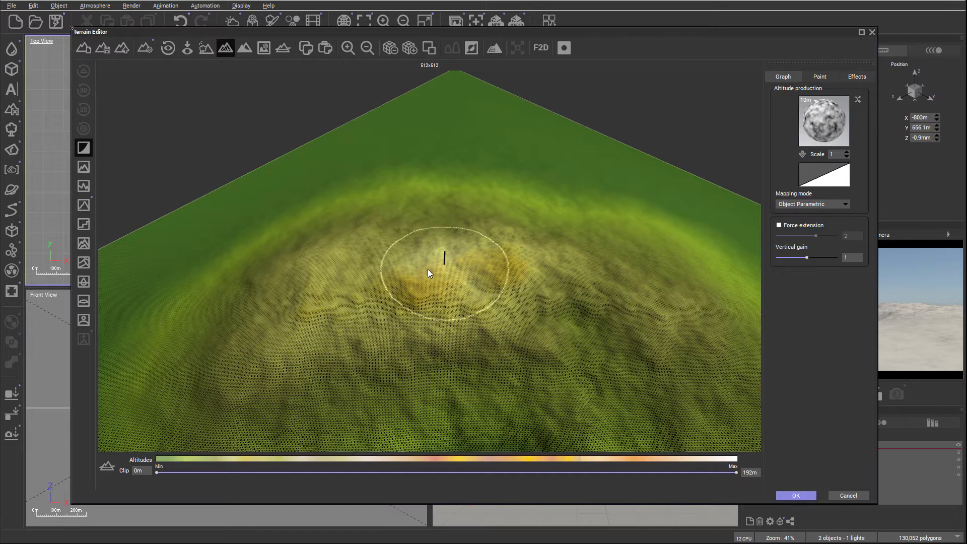
scroll(444, 340, up, 3)
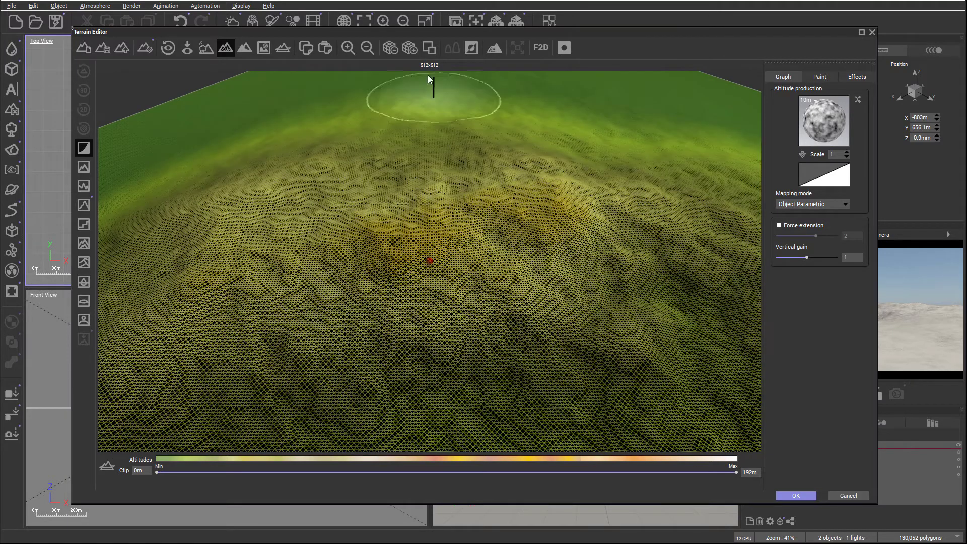
click(410, 48)
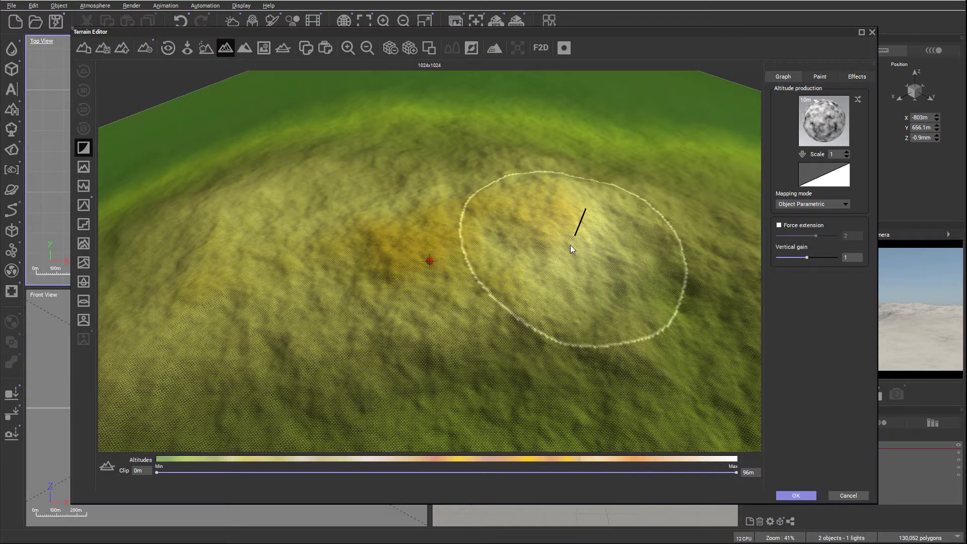
Halve the terrain's resolution twice, to 256x256, and hide the mesh grid
scroll(564, 243, down, 6)
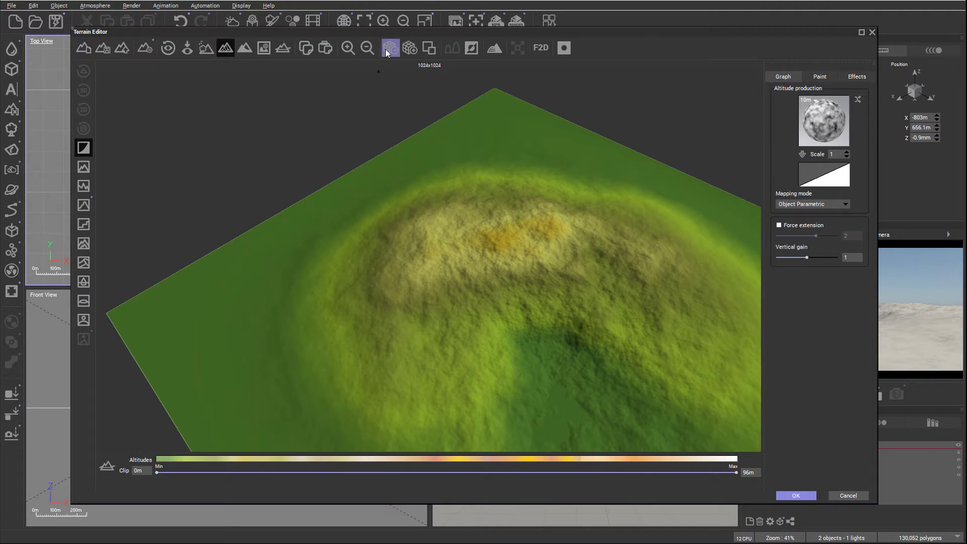
click(389, 48)
click(389, 48)
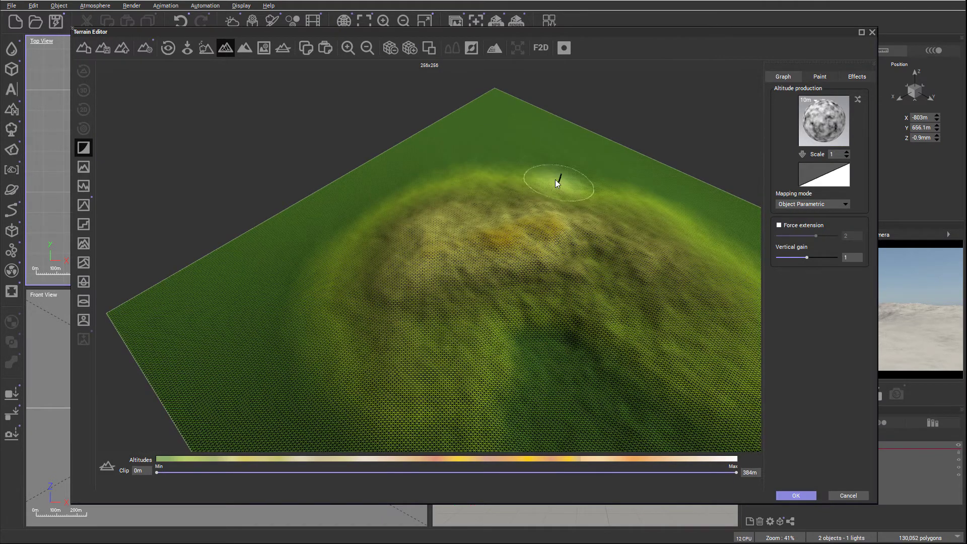
click(218, 55)
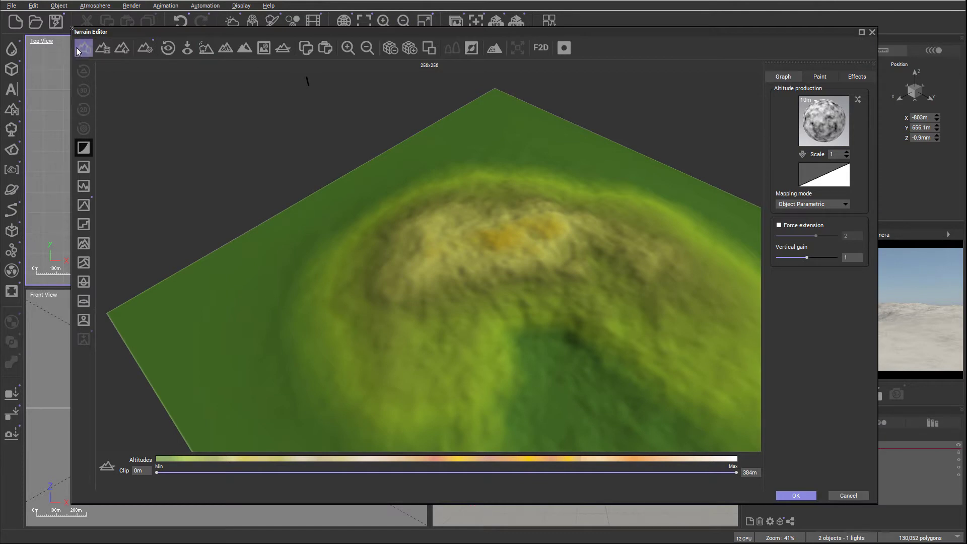
Regenerate the terrain repeatedly to get a different random mountain shape
scroll(461, 140, up, 2)
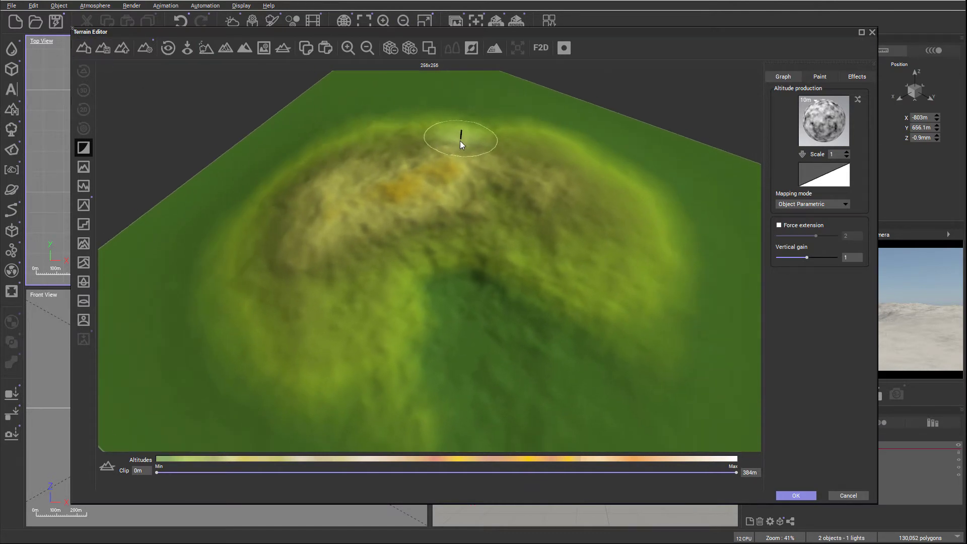
mouse_move(460, 140)
right_down()
mouse_move(445, 138)
mouse_move(461, 140)
right_up()
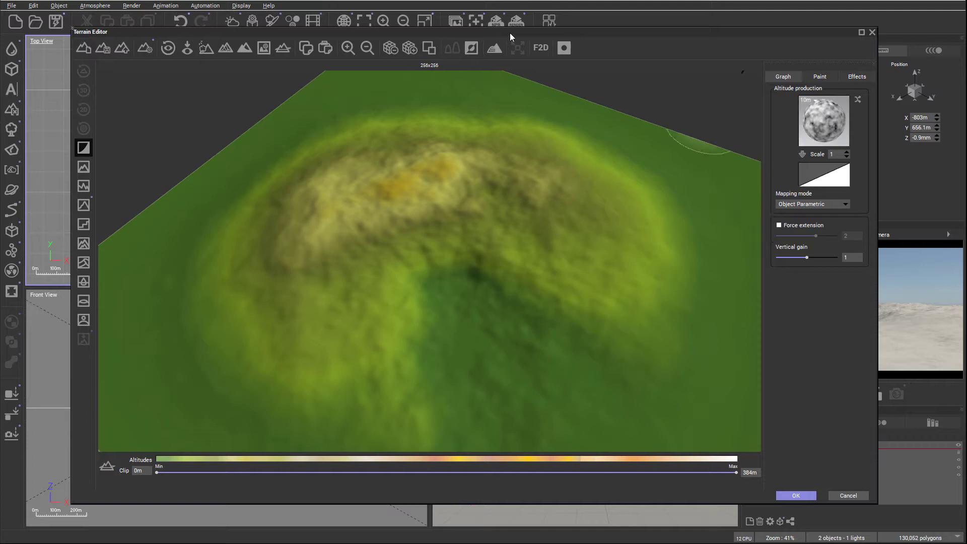
click(81, 46)
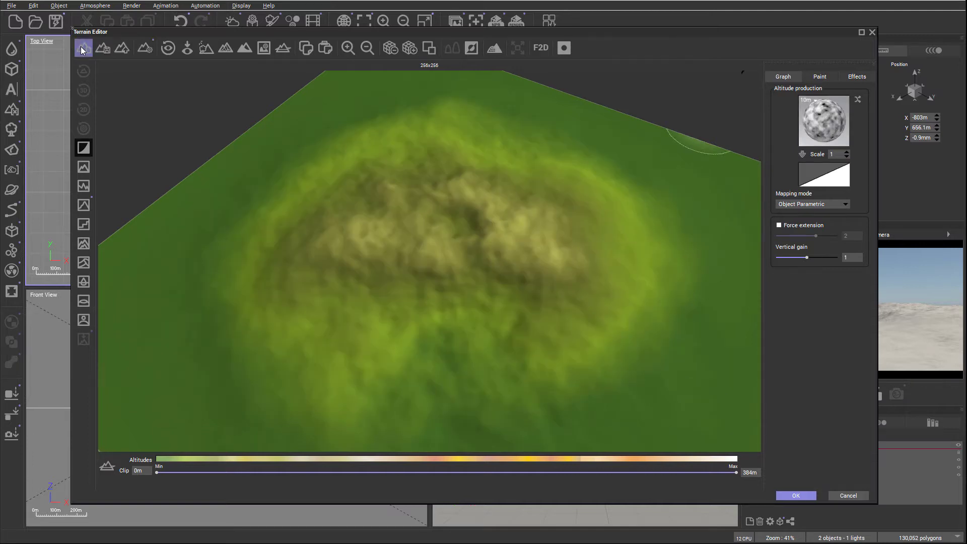
click(82, 48)
click(81, 49)
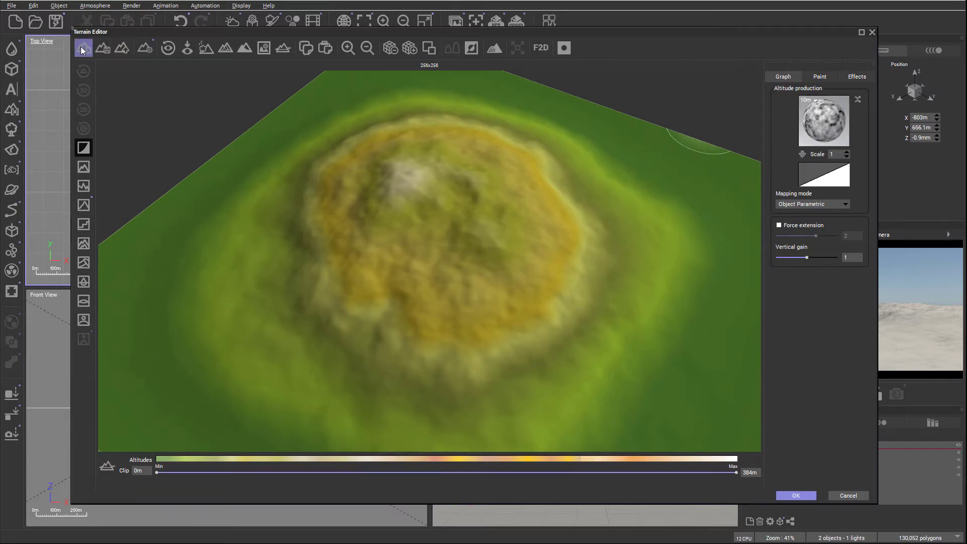
click(81, 49)
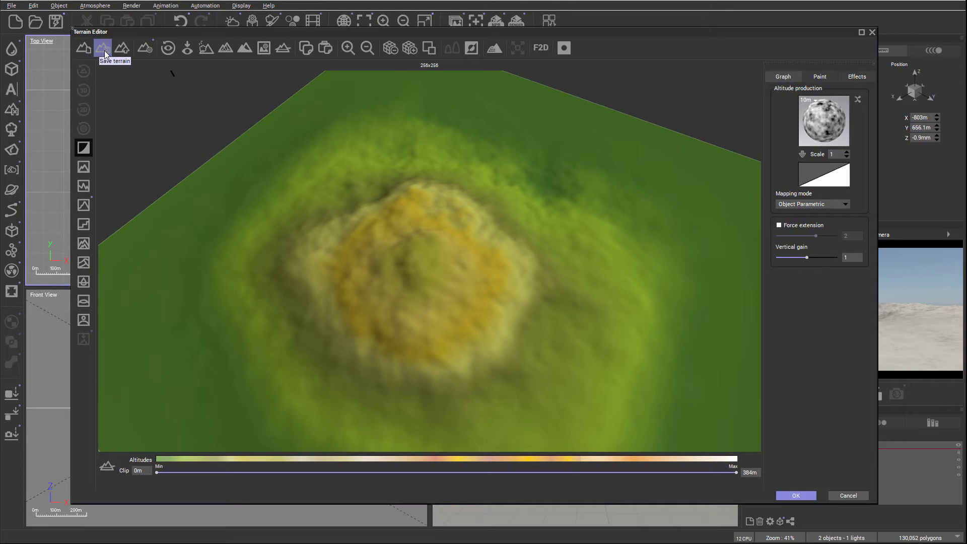
Raise the terrain's minimum clipping altitude to 19.7 m and examine the clipped terrain from the side and below
click(145, 48)
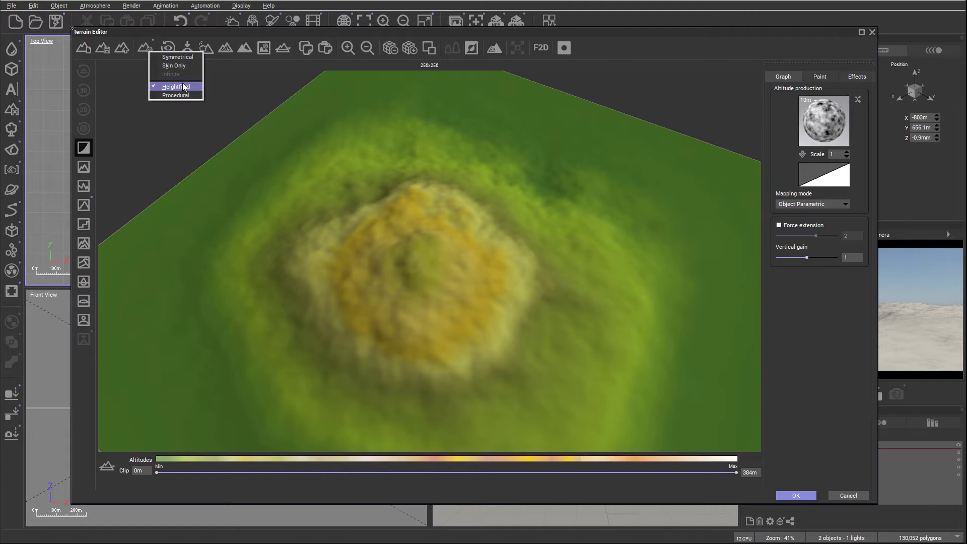
mouse_move(433, 277)
right_down()
mouse_move(448, 234)
mouse_move(268, 147)
mouse_move(344, 201)
right_up()
right_drag(412, 286, 451, 186)
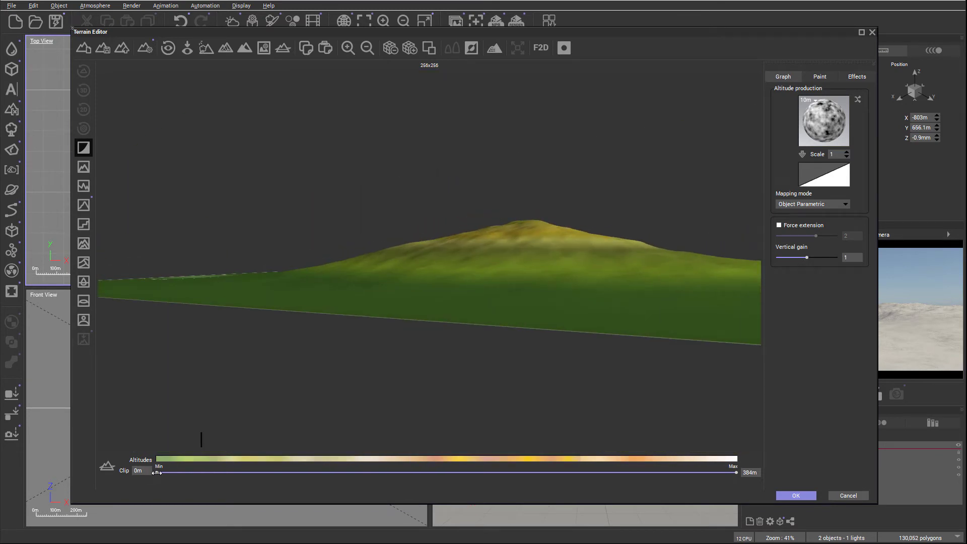
drag(157, 472, 186, 473)
right_drag(627, 234, 423, 276)
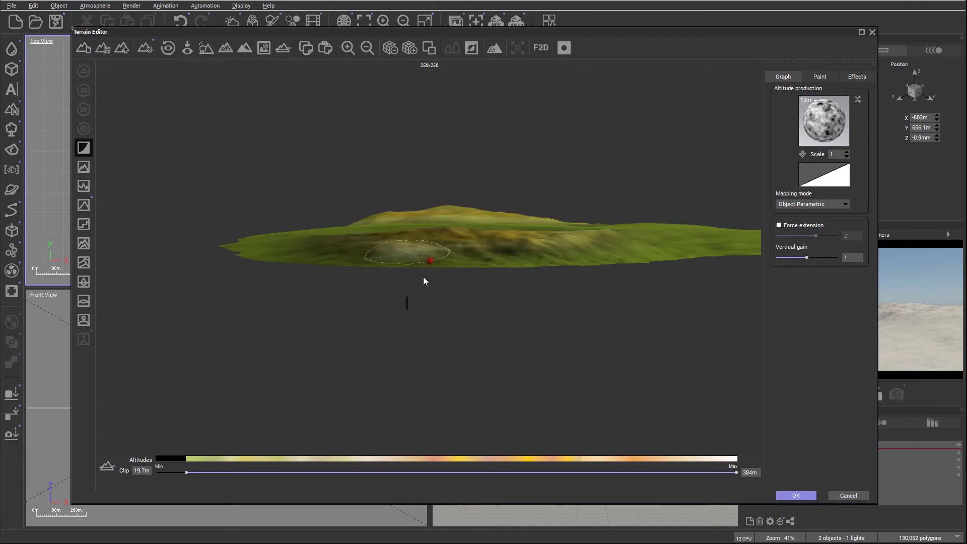
Turn on the Symmetrical terrain option and view the mirrored terrain from the side
click(144, 49)
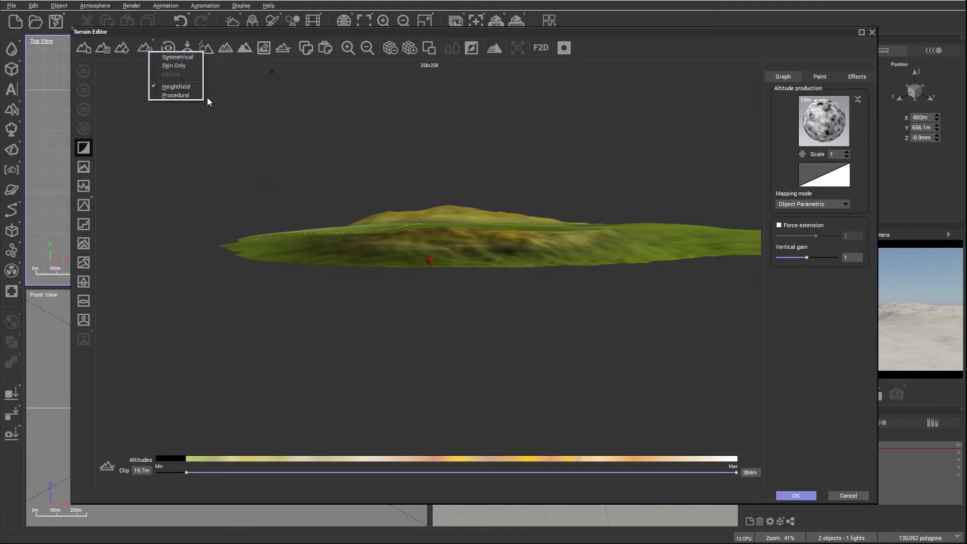
click(197, 58)
right_drag(353, 280, 379, 336)
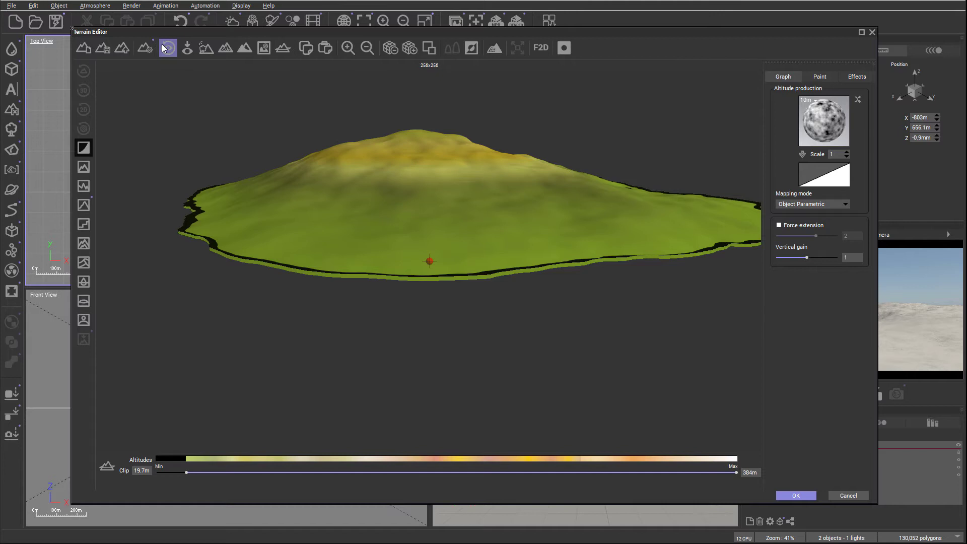
Turn off the Symmetrical terrain option and return the minimum clipping altitude to 0 m
click(145, 51)
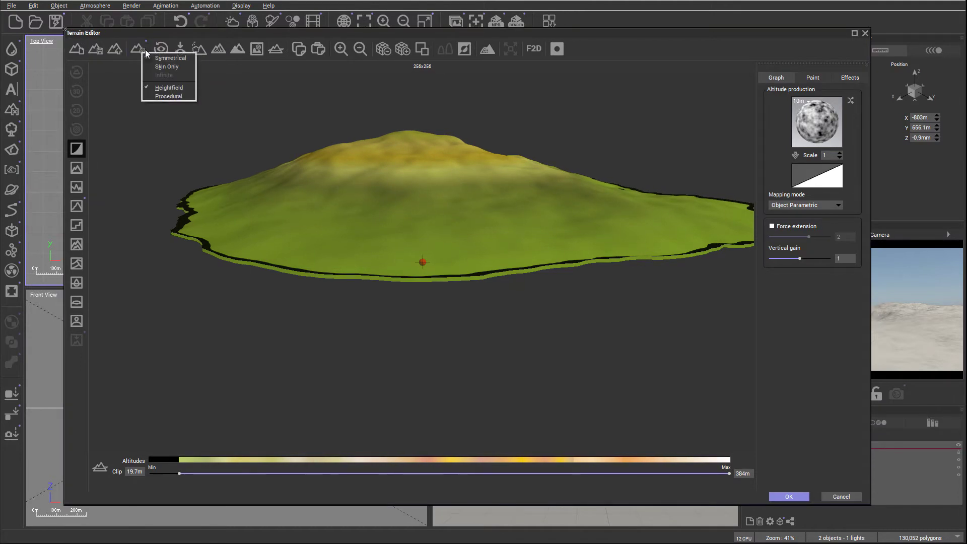
click(185, 59)
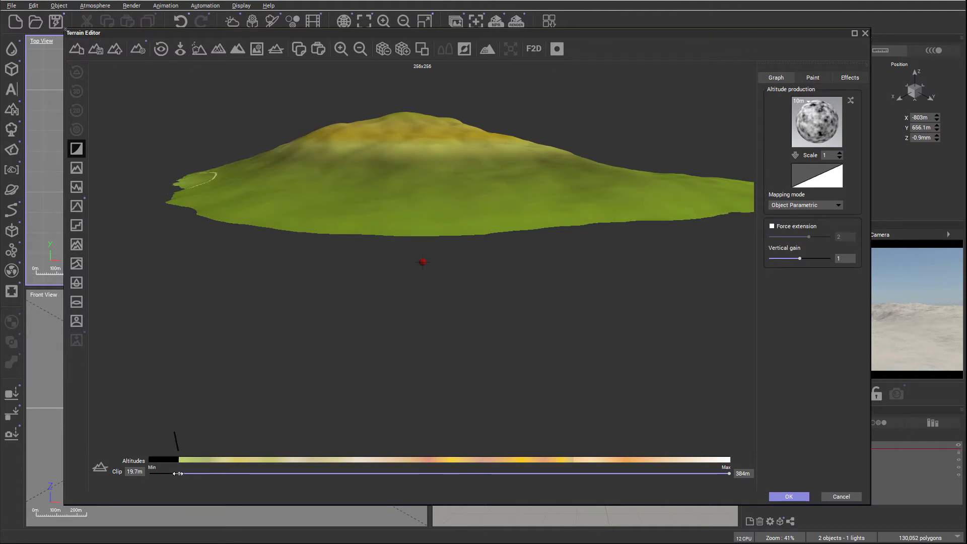
drag(178, 473, 150, 474)
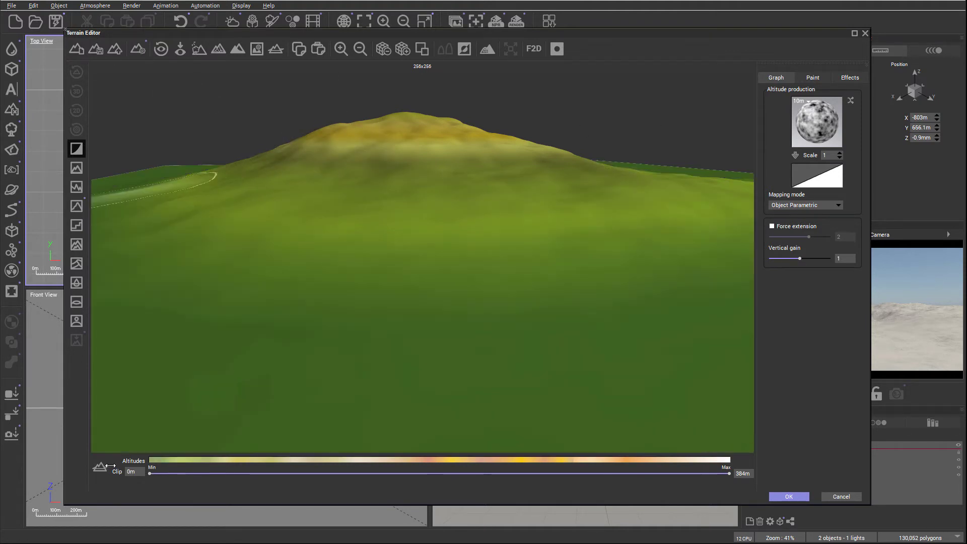
Reset the terrain preview to its default view, and switch it to the top view and back
click(160, 50)
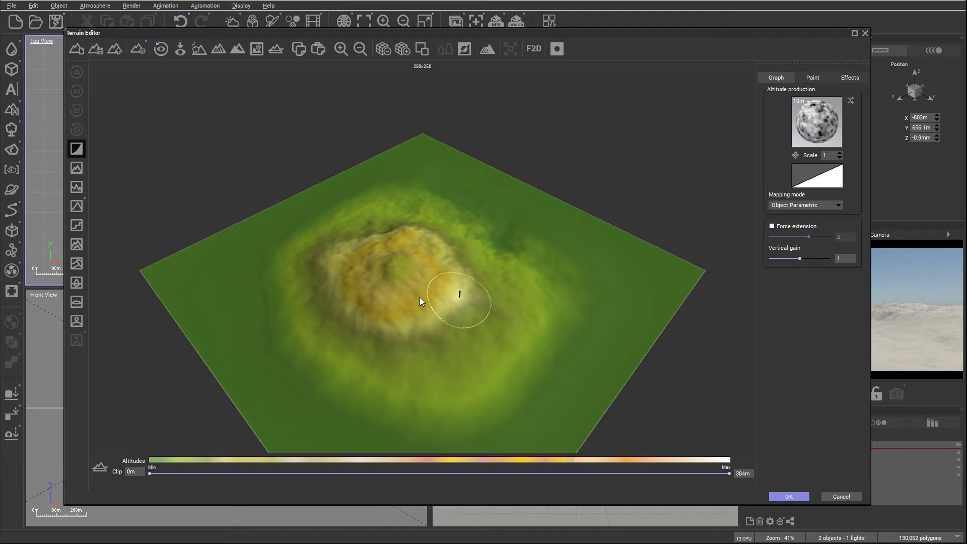
scroll(458, 255, down, 12)
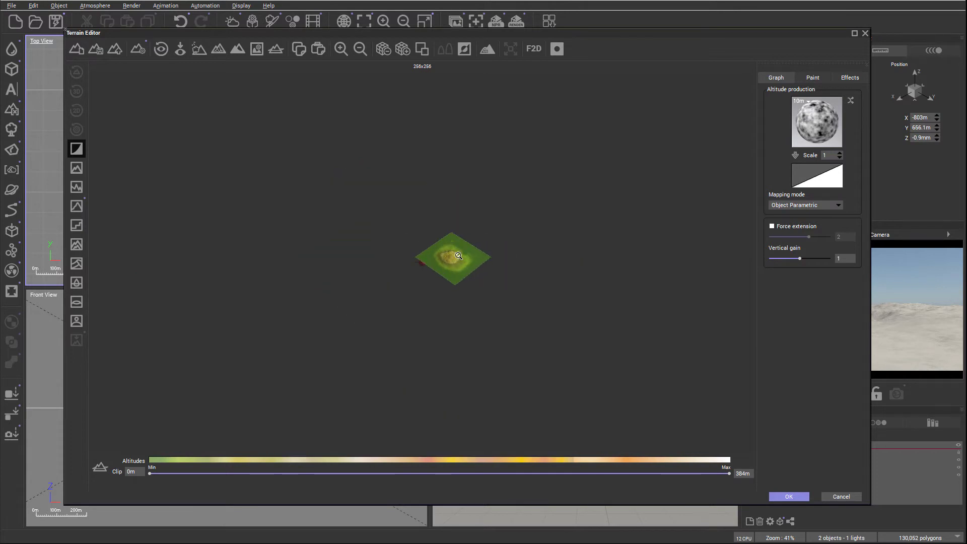
click(162, 48)
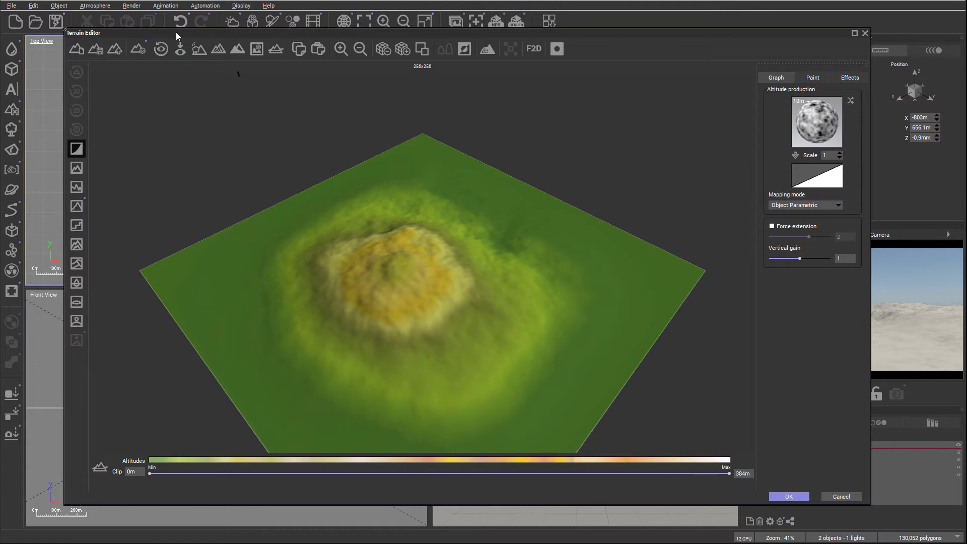
click(179, 49)
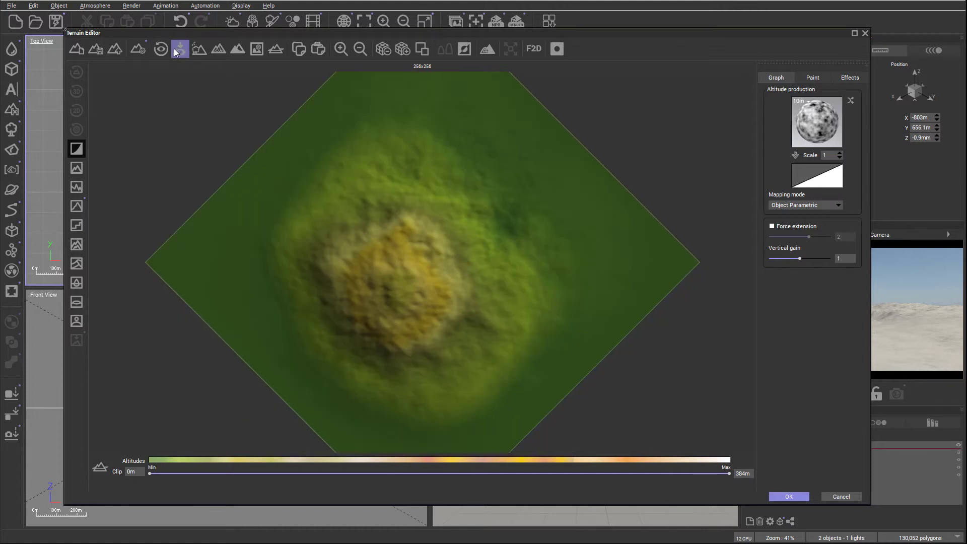
click(180, 49)
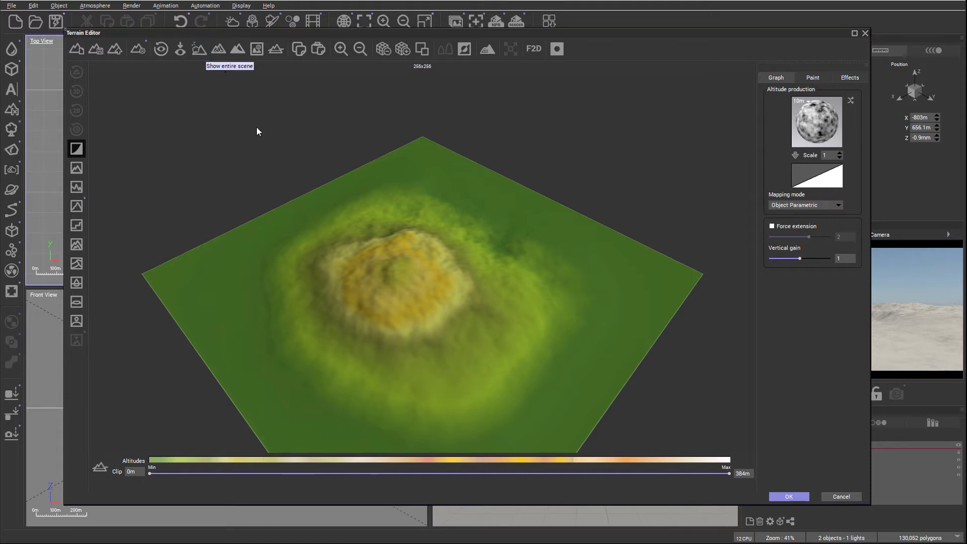
Accept the terrain edits, add a cube, and place it over the mountain's slope at X -748 m, Y 575.8 m, Z 99.6 m
click(789, 497)
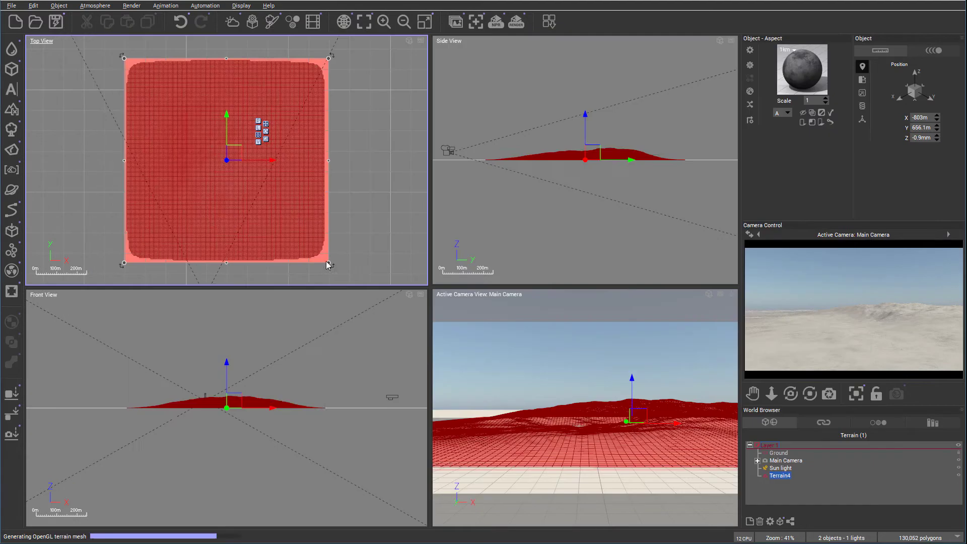
click(16, 68)
drag(590, 157, 747, 93)
drag(602, 130, 566, 124)
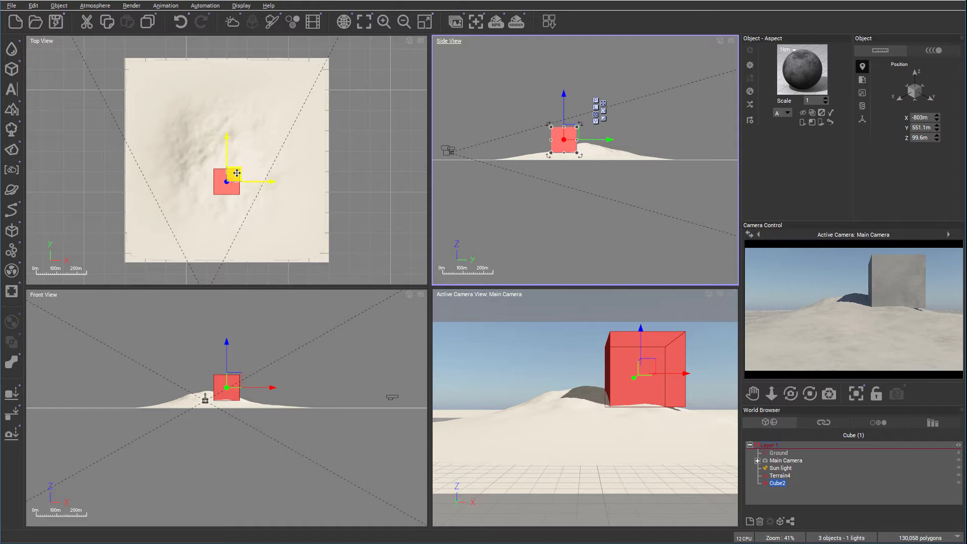
drag(239, 175, 252, 171)
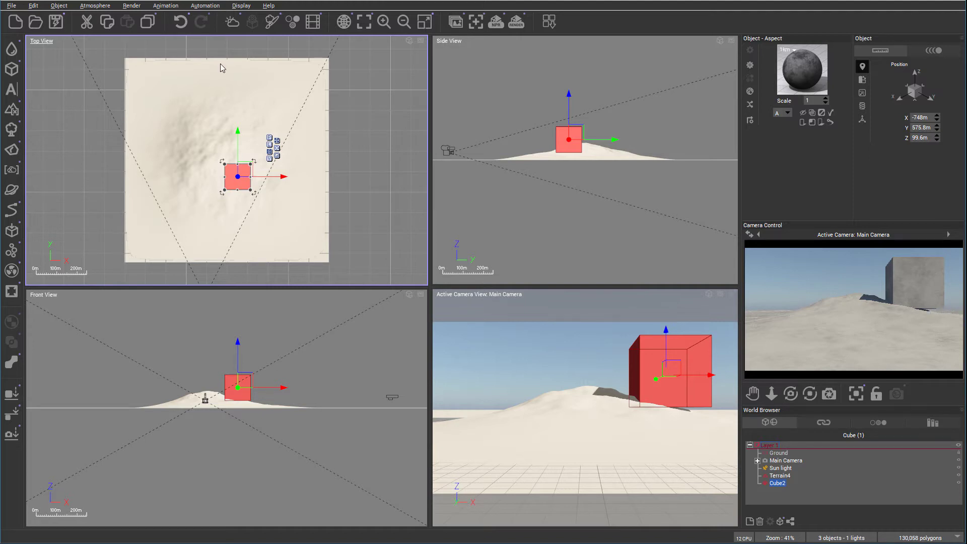
Reopen the terrain for editing and show the entire scene in the preview, viewing the cube from a low side angle
click(252, 103)
right_click(252, 104)
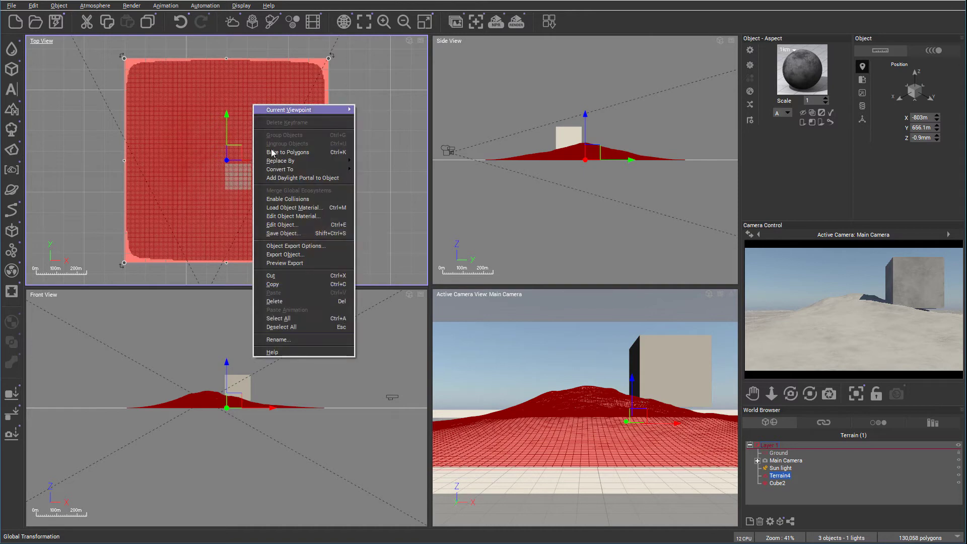
click(306, 225)
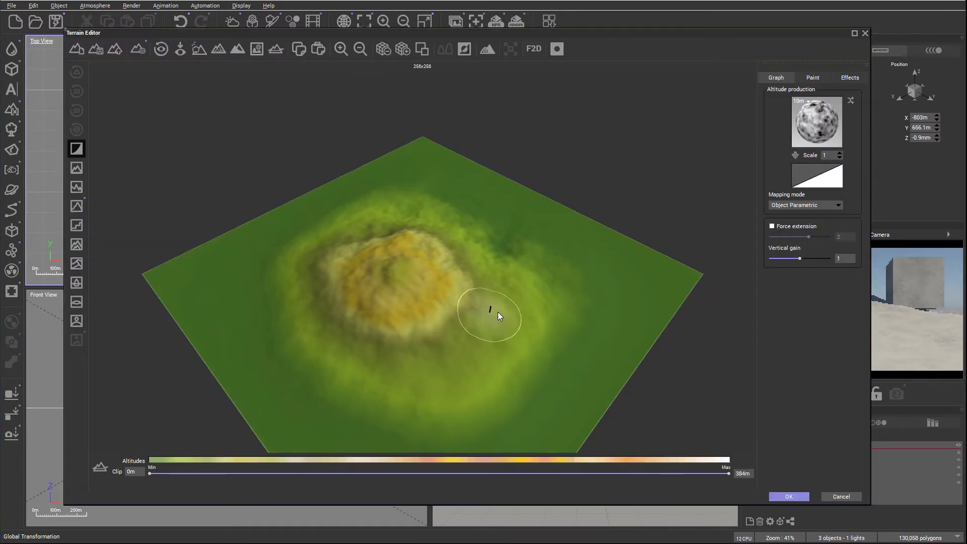
middle_drag(516, 326, 522, 235)
right_drag(523, 235, 518, 287)
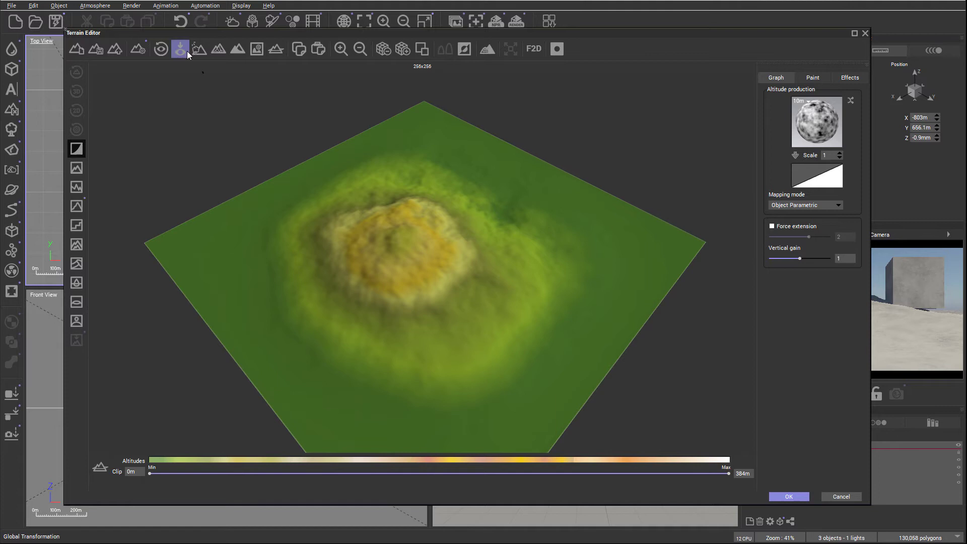
click(200, 50)
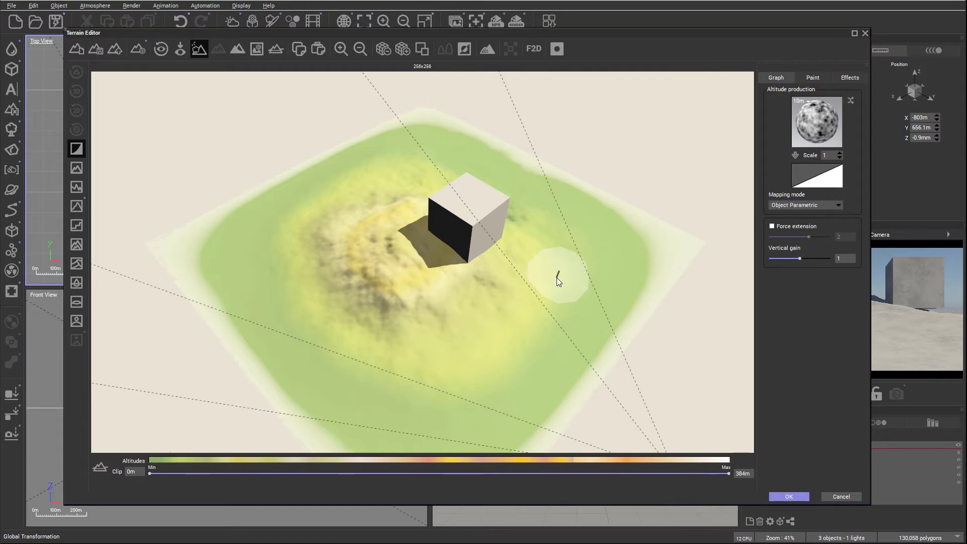
right_drag(586, 258, 448, 198)
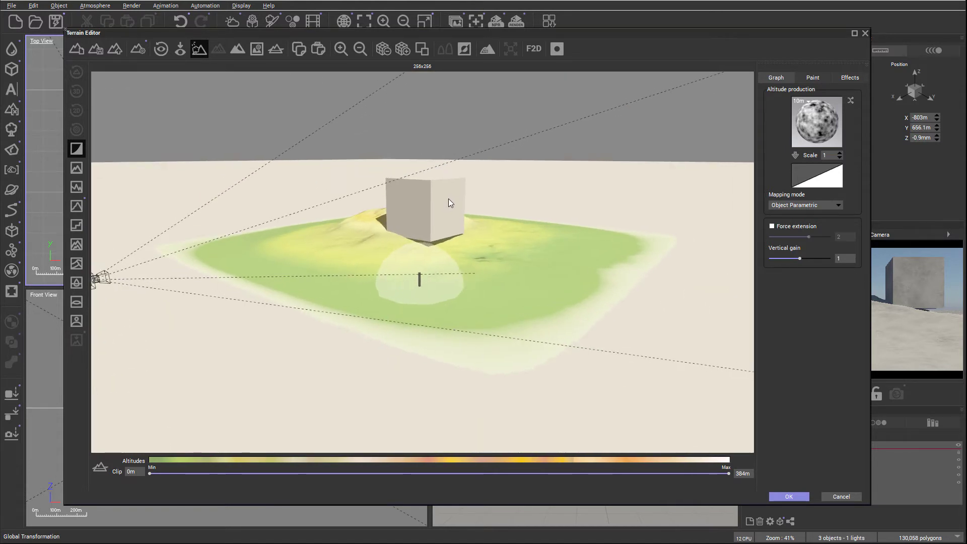
Raise the ground beneath the cube with the sculpting brush to meet its base, and inspect it from the opposite side
click(812, 77)
click(825, 267)
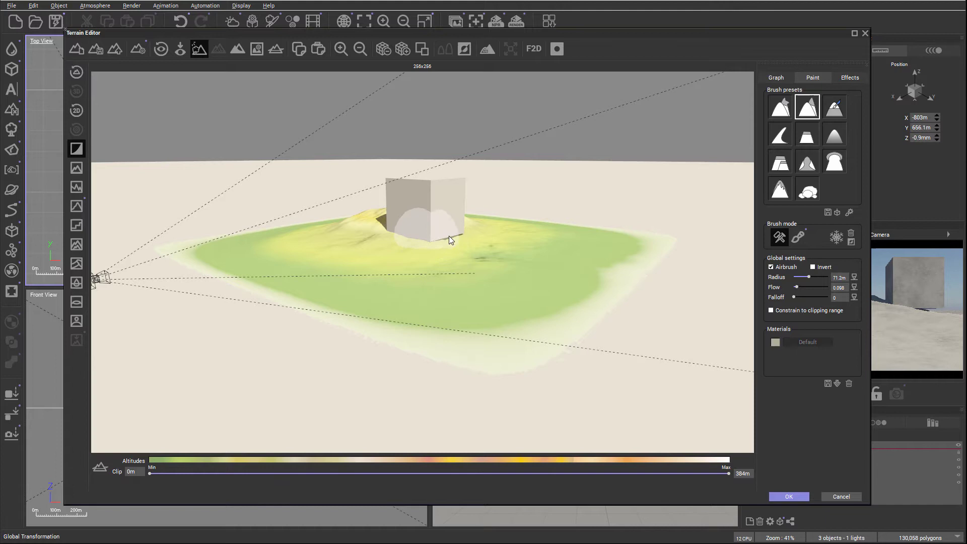
drag(448, 236, 470, 240)
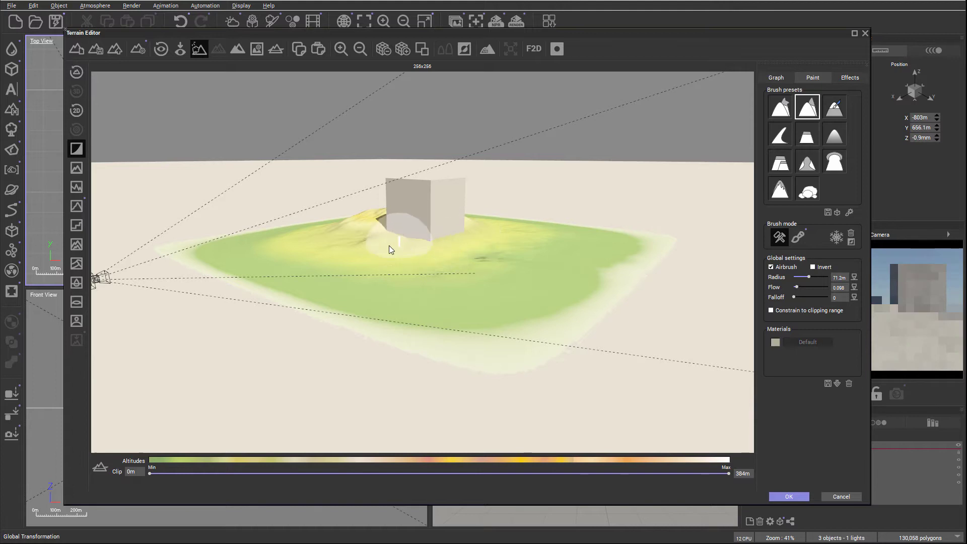
right_drag(389, 249, 659, 292)
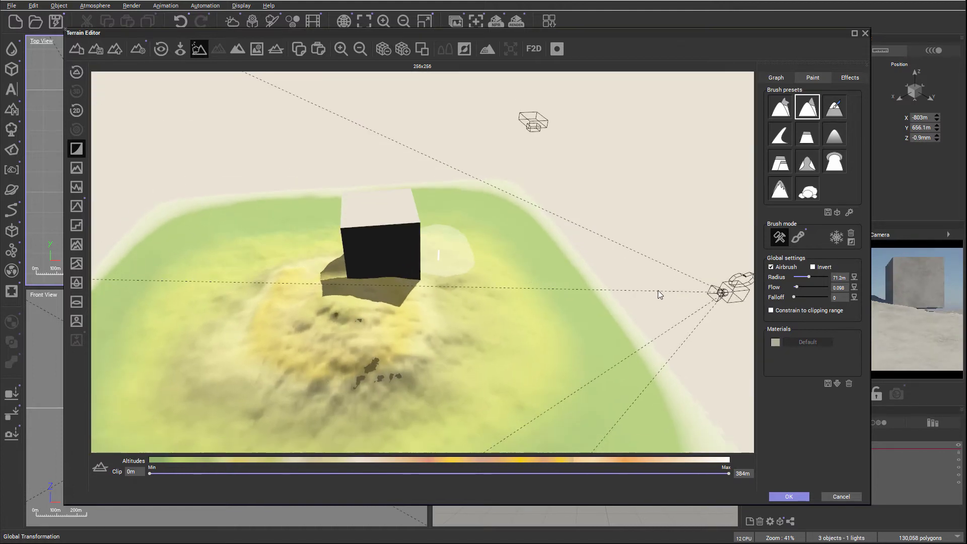
Invert the sculpting brush, lower the terrain around the cube's base, and turn the inversion back off
click(812, 267)
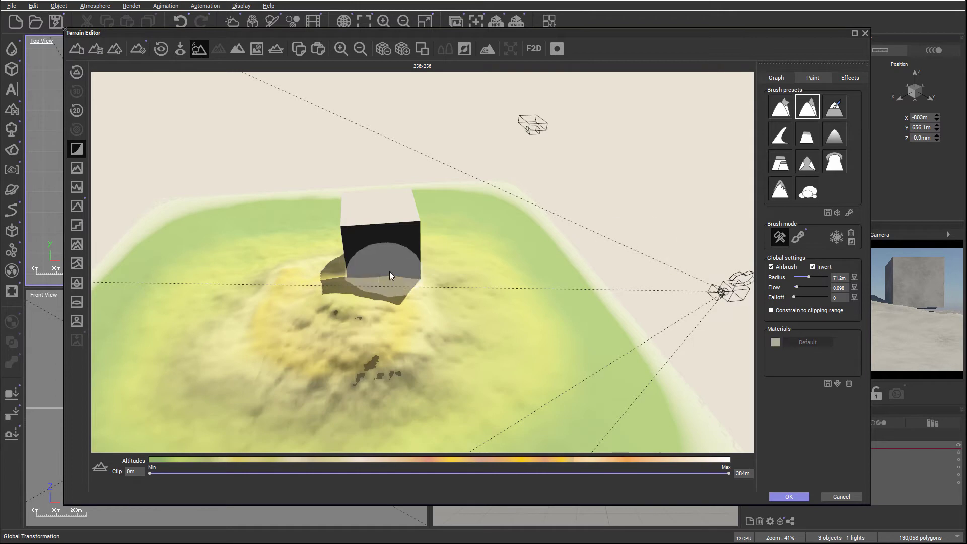
mouse_move(391, 274)
mouse_down()
mouse_move(333, 291)
mouse_move(398, 282)
mouse_move(331, 290)
mouse_up()
mouse_move(331, 289)
right_down()
mouse_move(501, 279)
mouse_move(502, 252)
right_up()
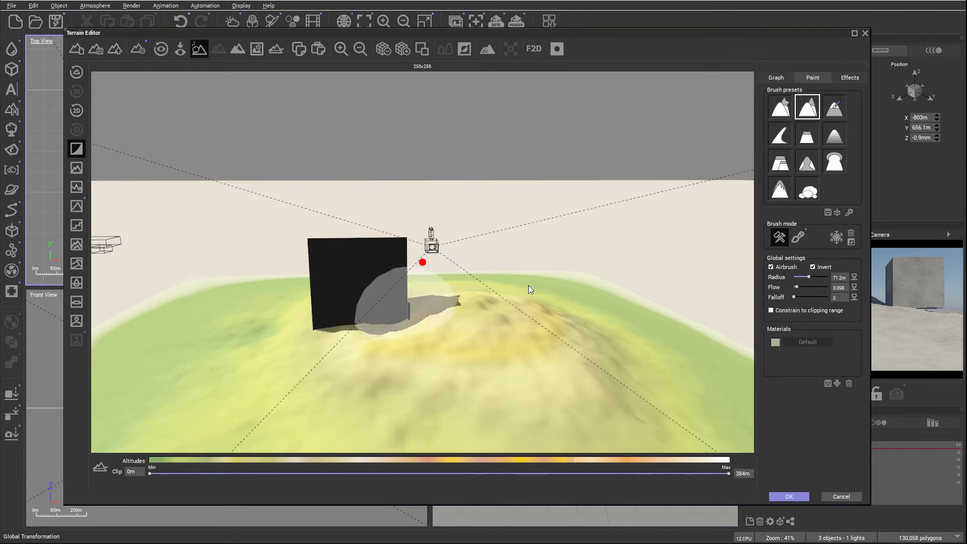
right_drag(528, 289, 355, 212)
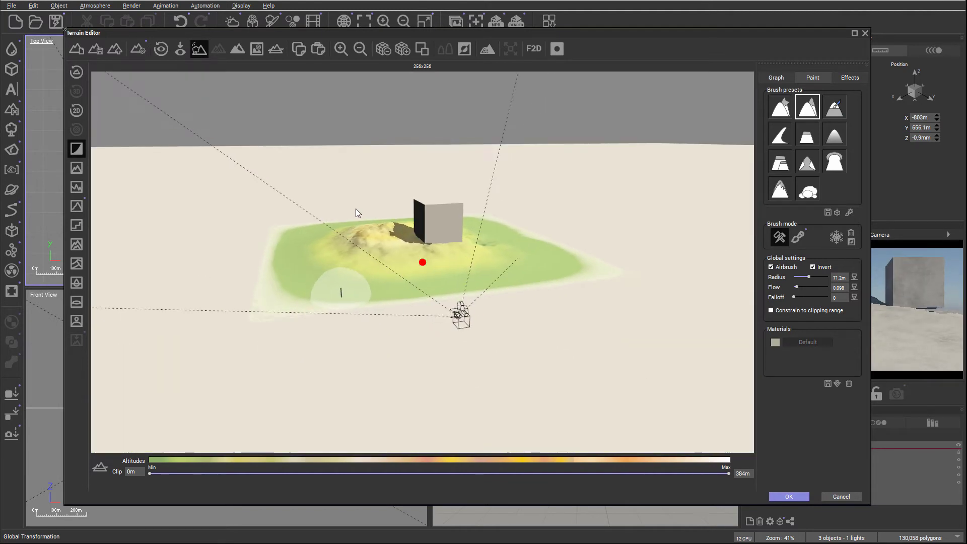
click(371, 226)
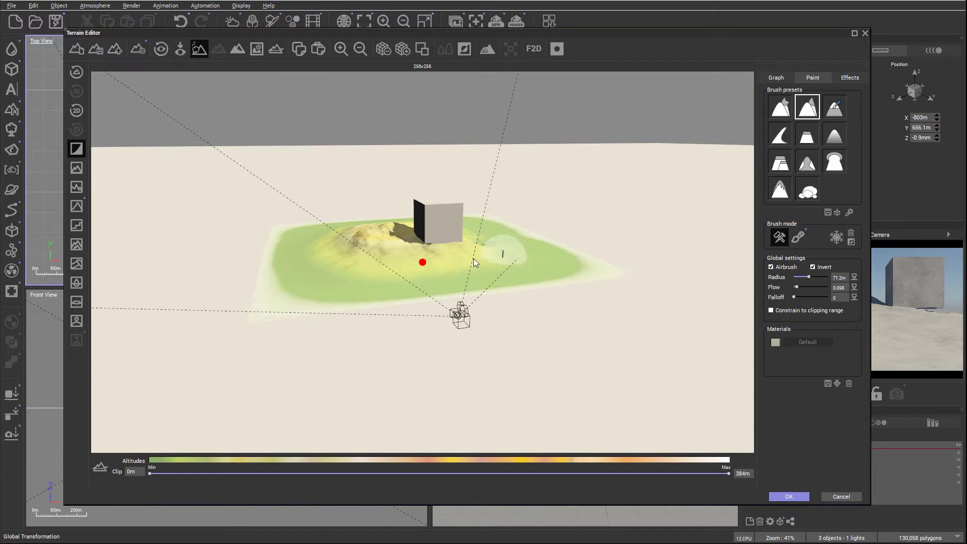
scroll(481, 267, up, 3)
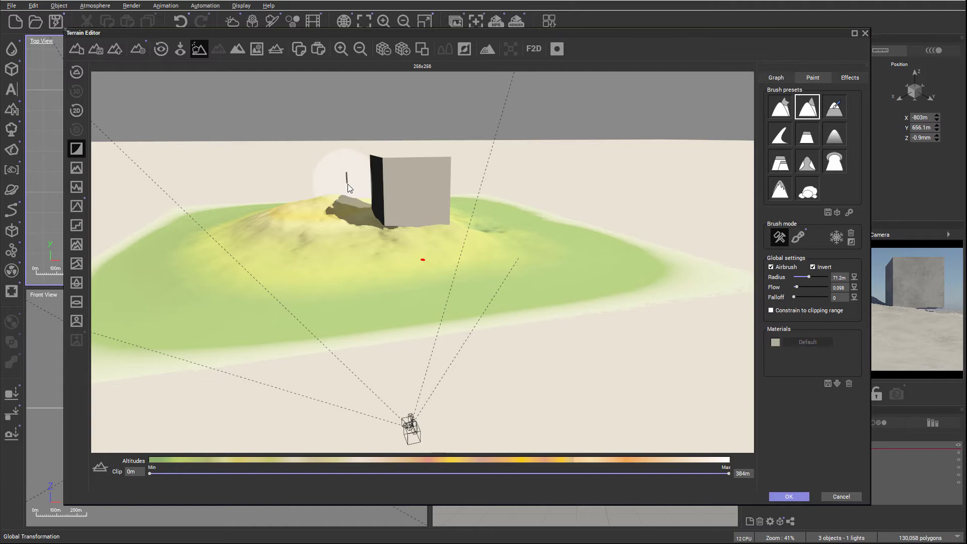
mouse_move(396, 235)
mouse_down()
mouse_move(380, 237)
mouse_move(403, 234)
mouse_up()
click(821, 267)
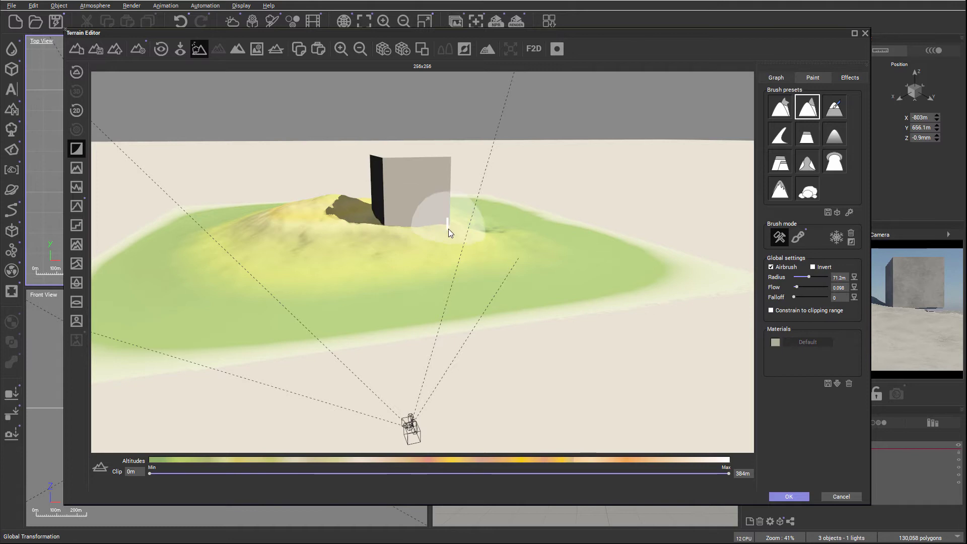
Hide the rest of the scene, show the mesh grid, and raise the mountain's flank with the sculpting brush
click(199, 49)
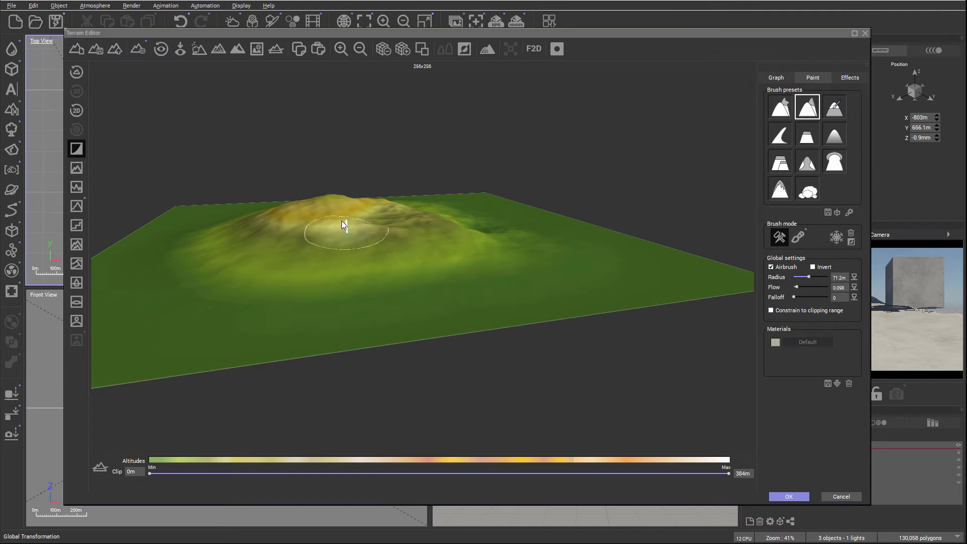
right_drag(341, 221, 326, 273)
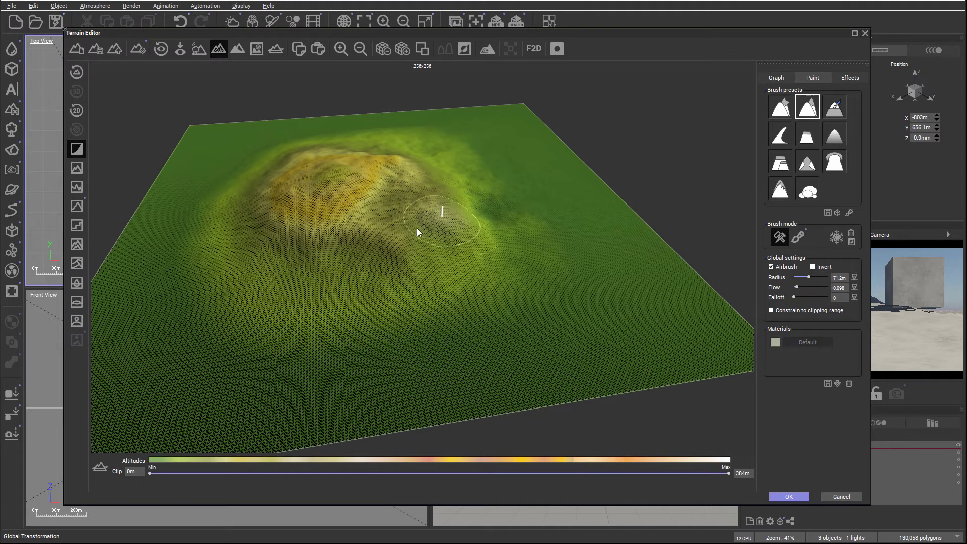
drag(422, 246, 403, 192)
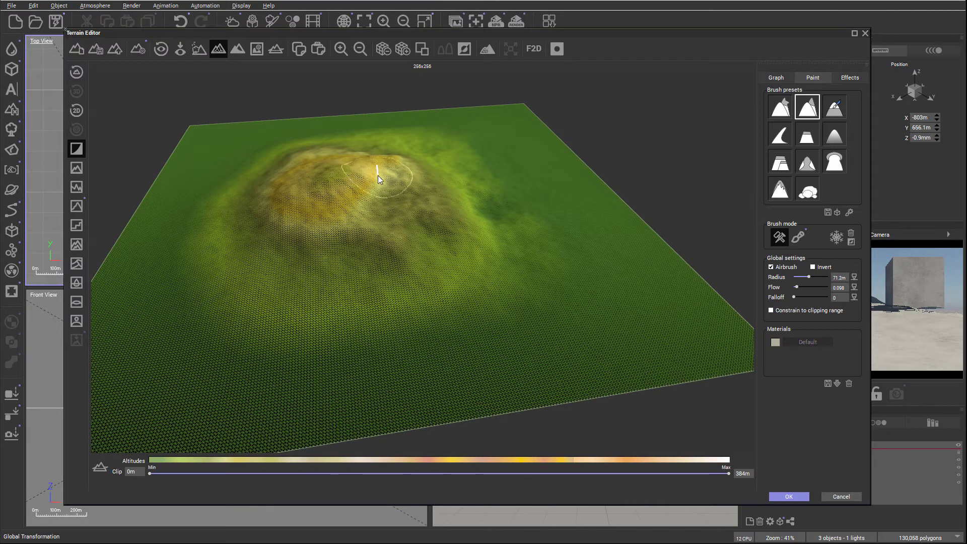
Hide the mesh grid and show specular highlights on the terrain preview
click(219, 49)
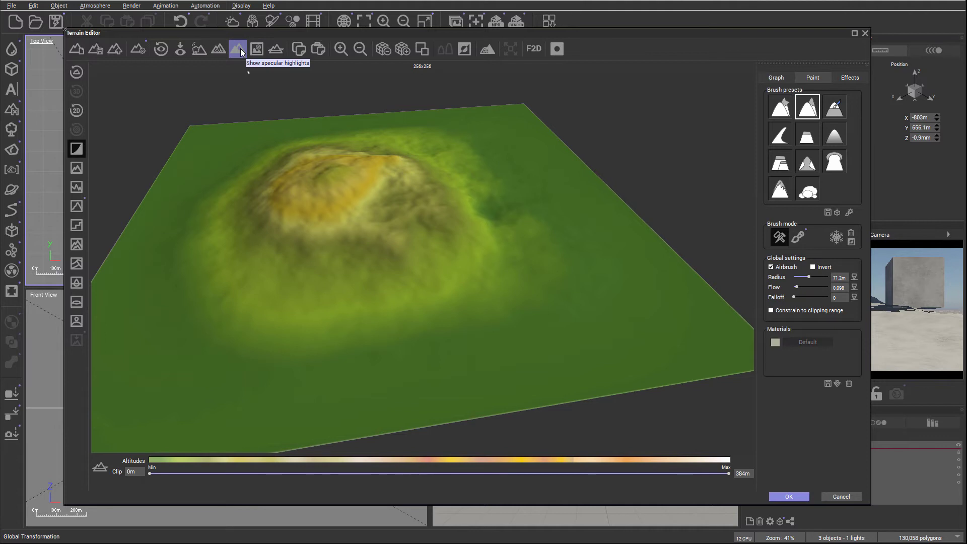
click(241, 48)
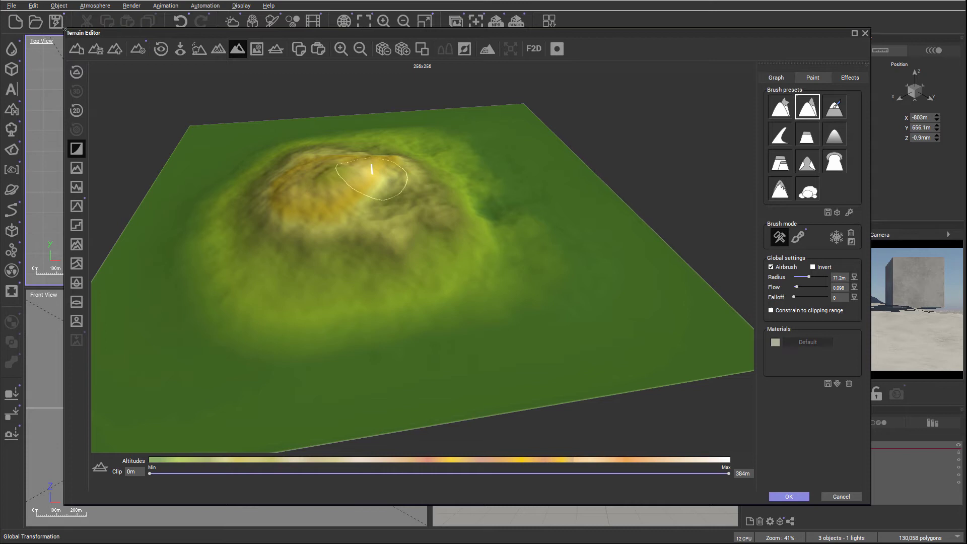
Turn off the terrain preview's specular highlights, and briefly preview the terrain with its material before restoring the altitude colours
scroll(357, 222, up, 3)
scroll(355, 221, down, 2)
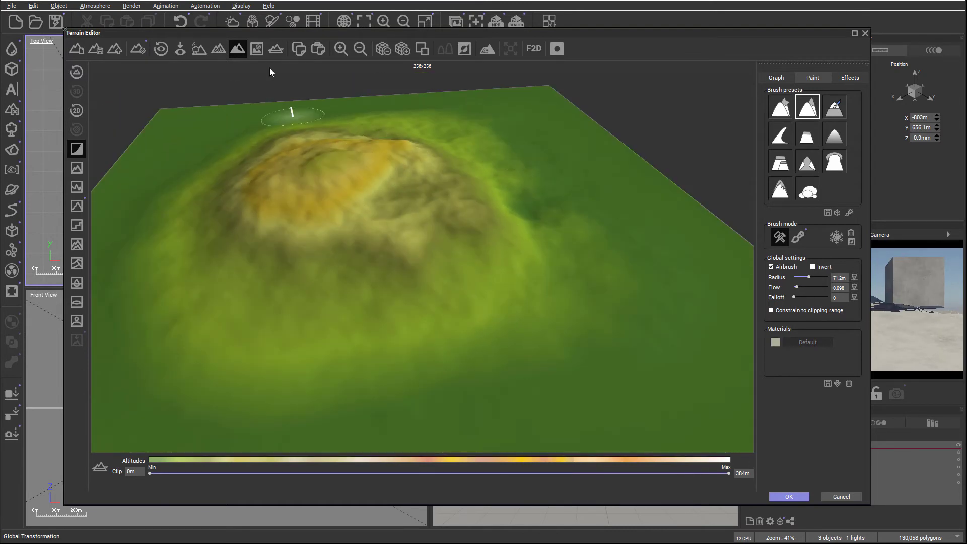
click(238, 53)
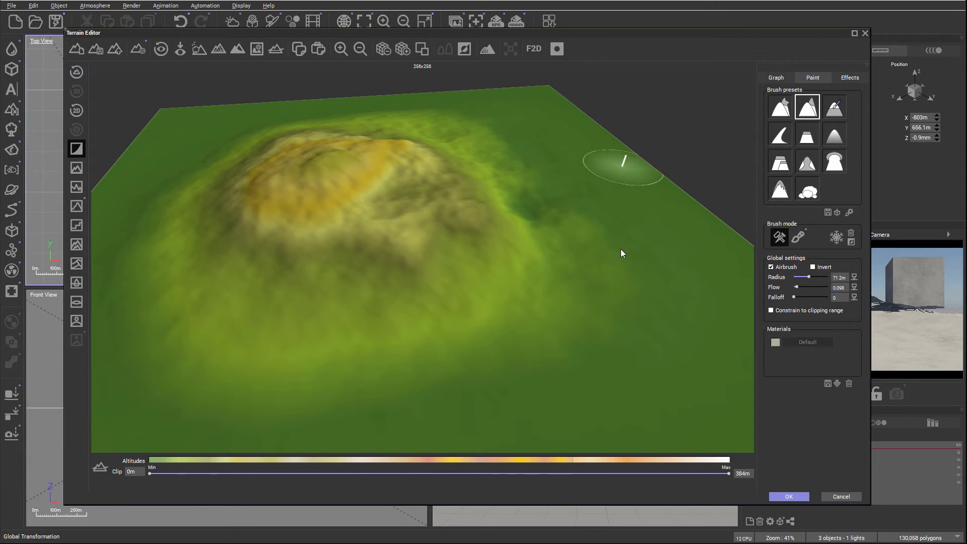
click(257, 50)
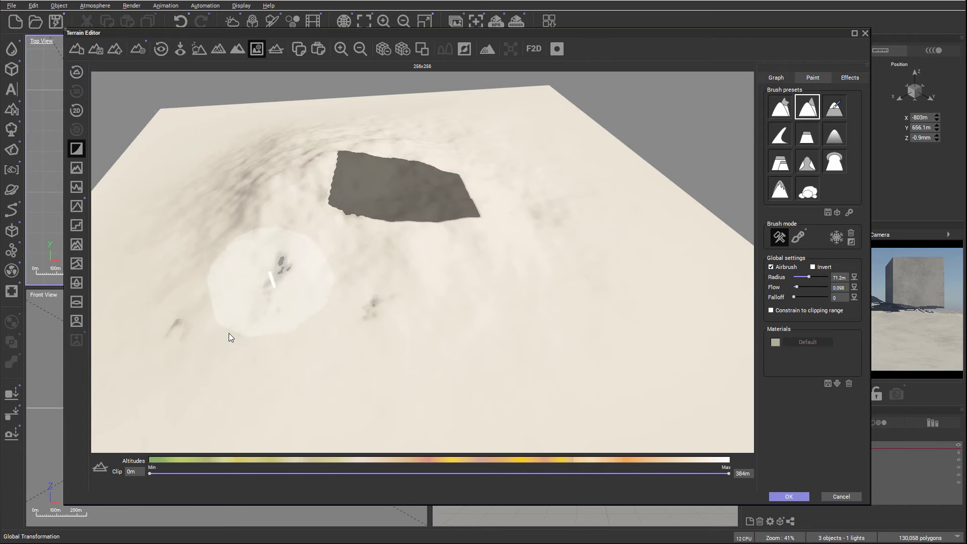
click(257, 48)
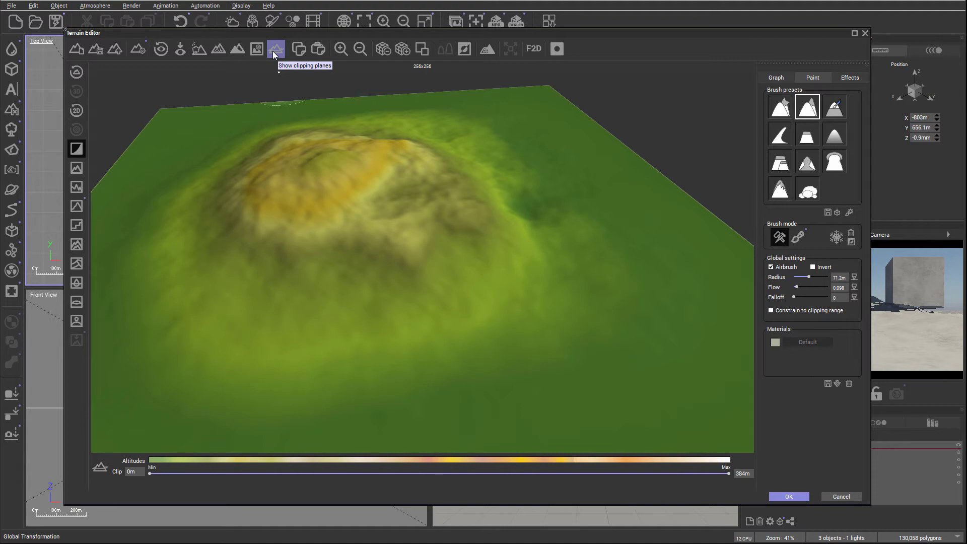
Clip the terrain's altitudes below 17 m and apply the edited terrain to the scene
mouse_move(468, 219)
right_down()
mouse_move(400, 267)
mouse_move(529, 232)
mouse_move(507, 228)
mouse_move(419, 300)
right_up()
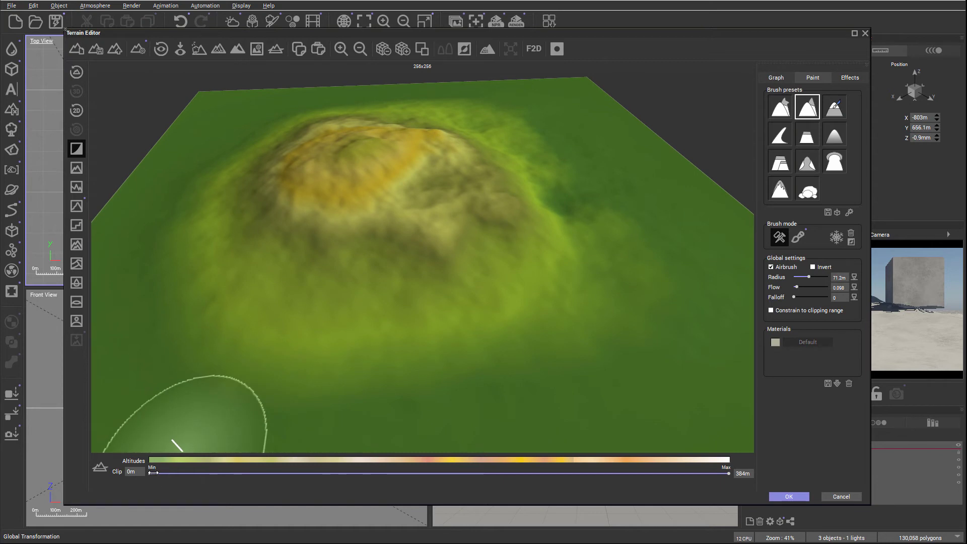
drag(151, 474, 174, 472)
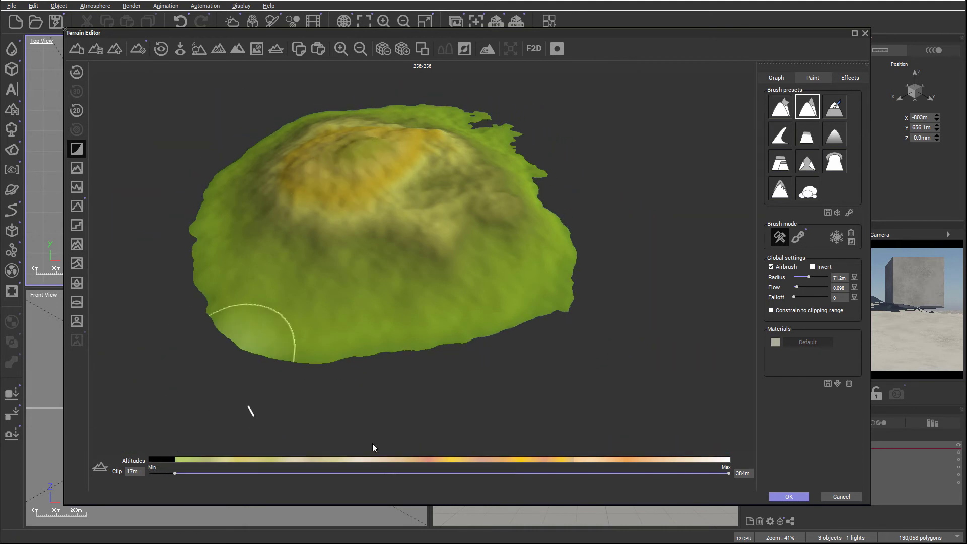
click(787, 496)
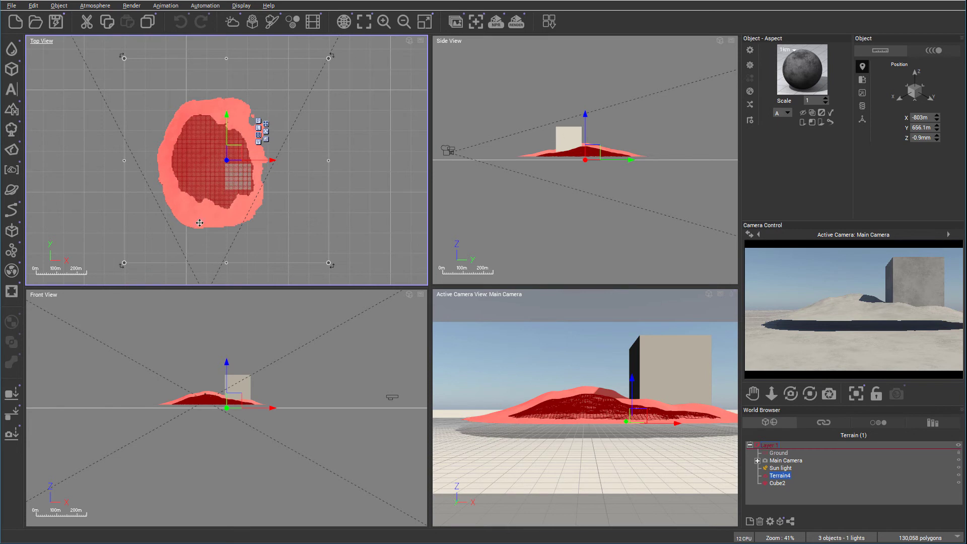
Reopen the clipped terrain for editing and reset its minimum clipping altitude to 0 m
right_click(193, 166)
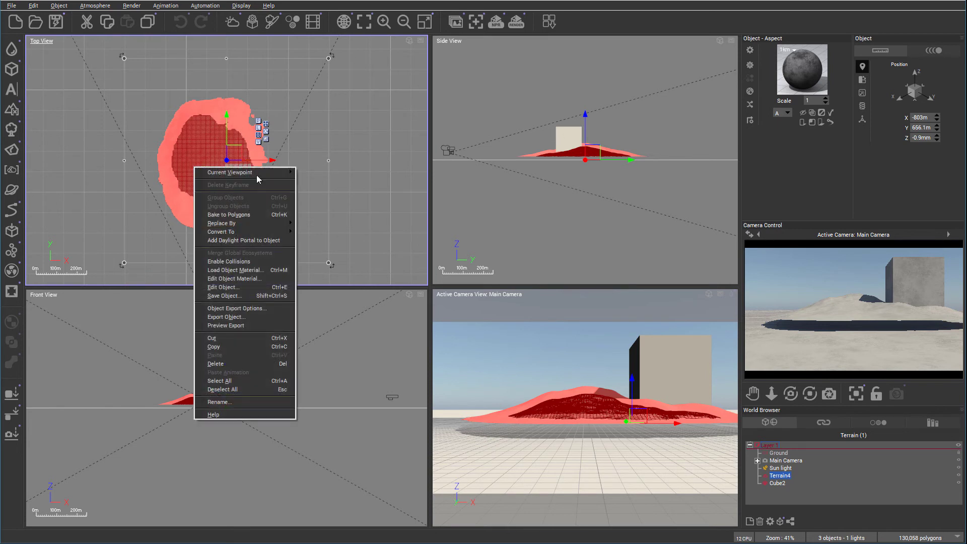
click(249, 288)
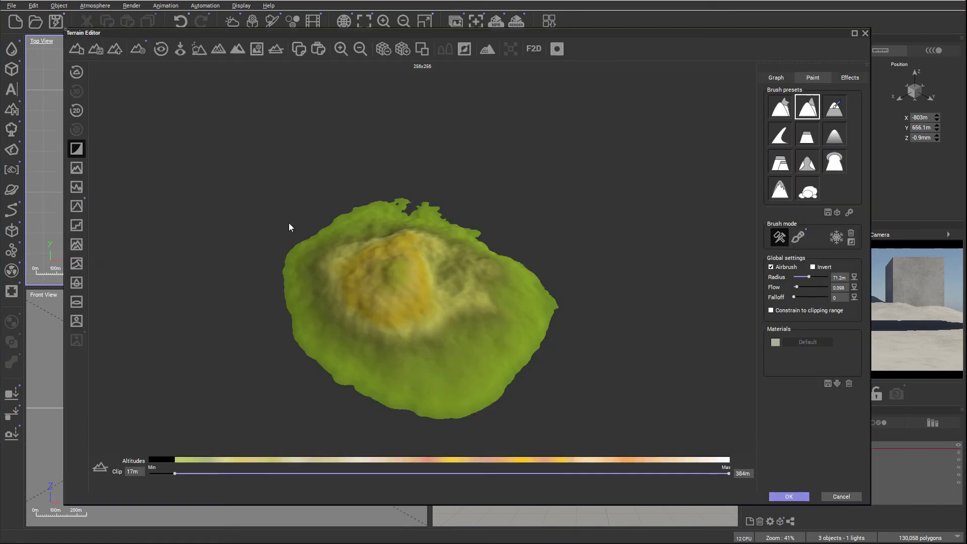
drag(171, 473, 107, 474)
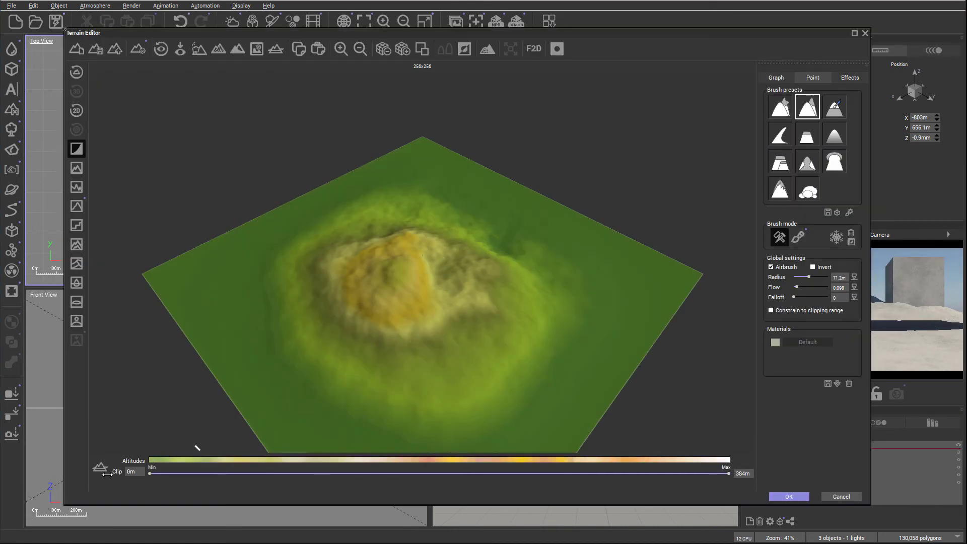
Show the clipping planes around the terrain and set the minimum clipping altitude to 24.6 m
mouse_move(500, 291)
right_down()
mouse_move(479, 285)
mouse_move(531, 214)
mouse_move(495, 219)
mouse_move(484, 251)
mouse_move(482, 237)
mouse_move(411, 211)
right_up()
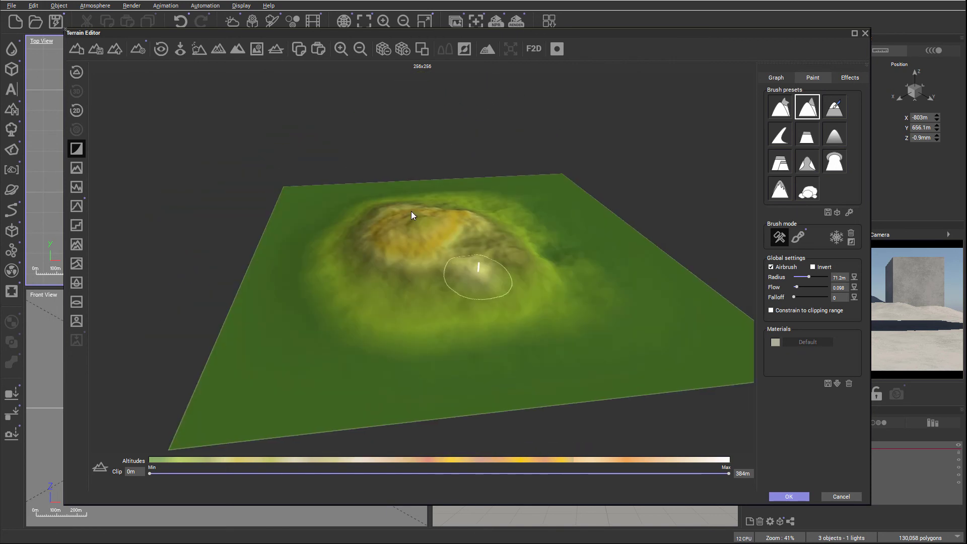
click(276, 48)
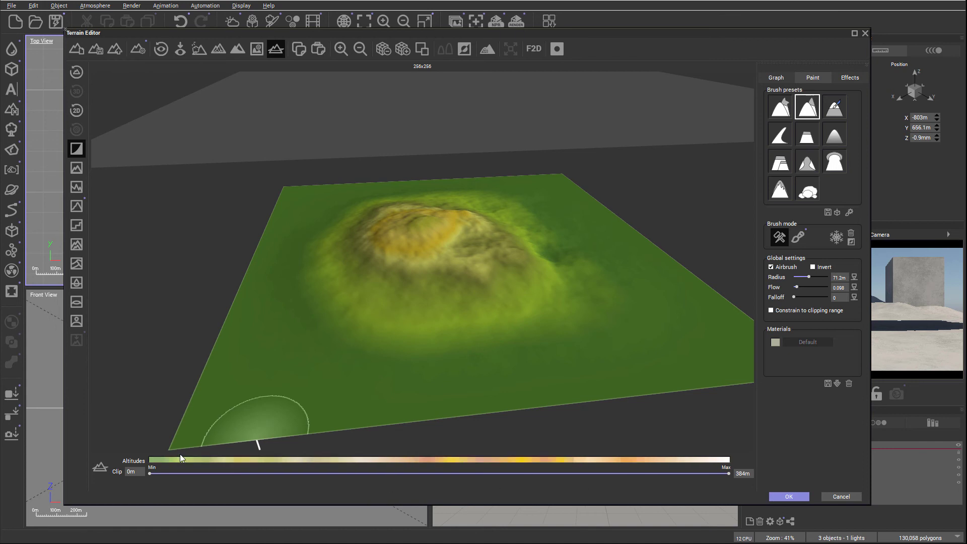
drag(152, 473, 210, 481)
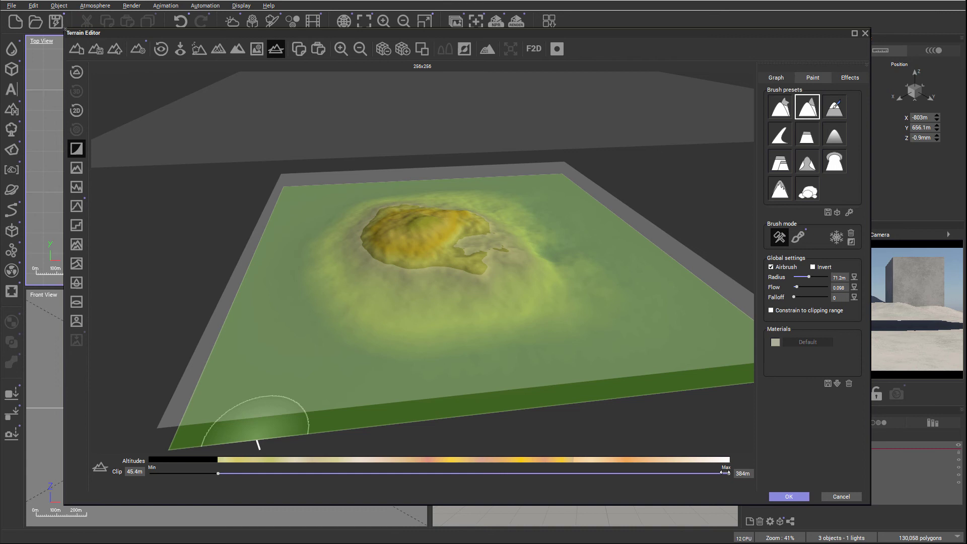
drag(726, 472, 768, 473)
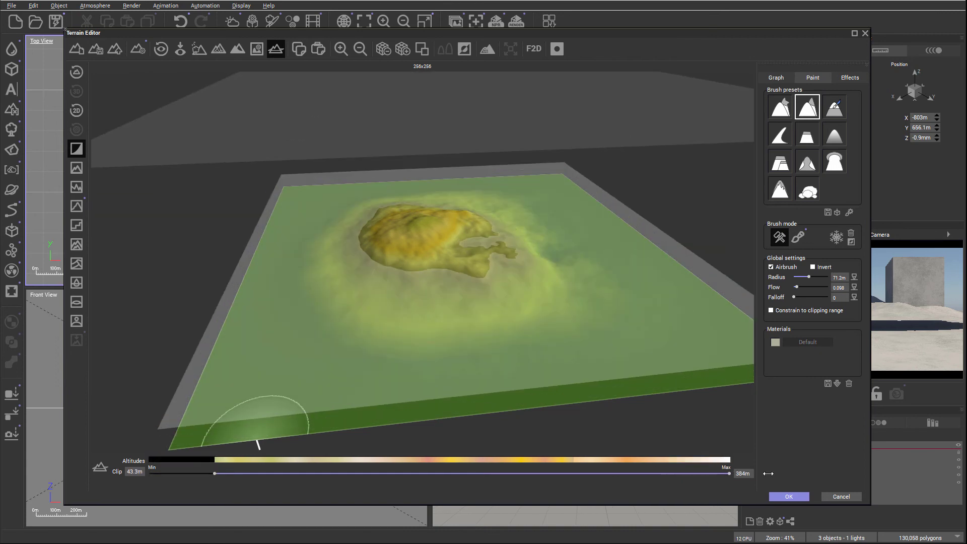
drag(213, 473, 186, 474)
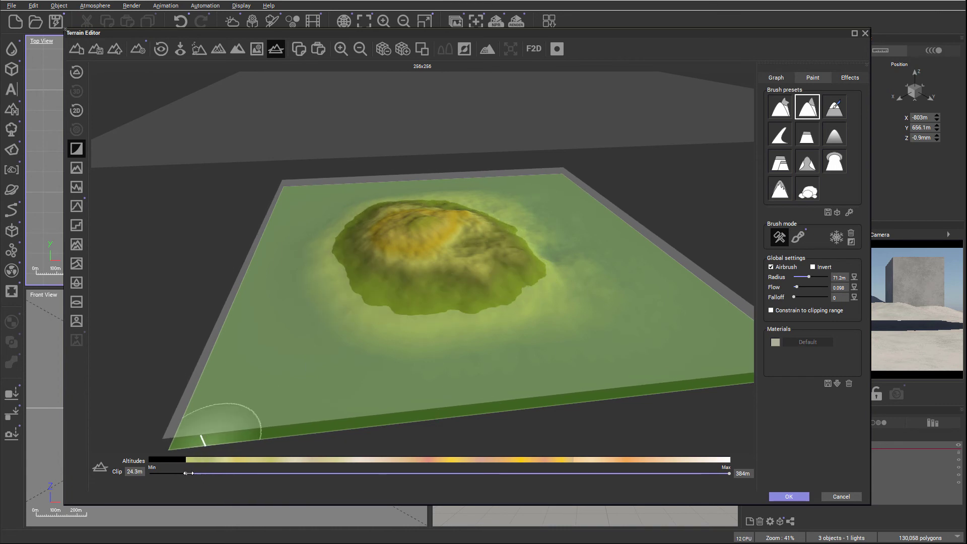
drag(188, 473, 189, 473)
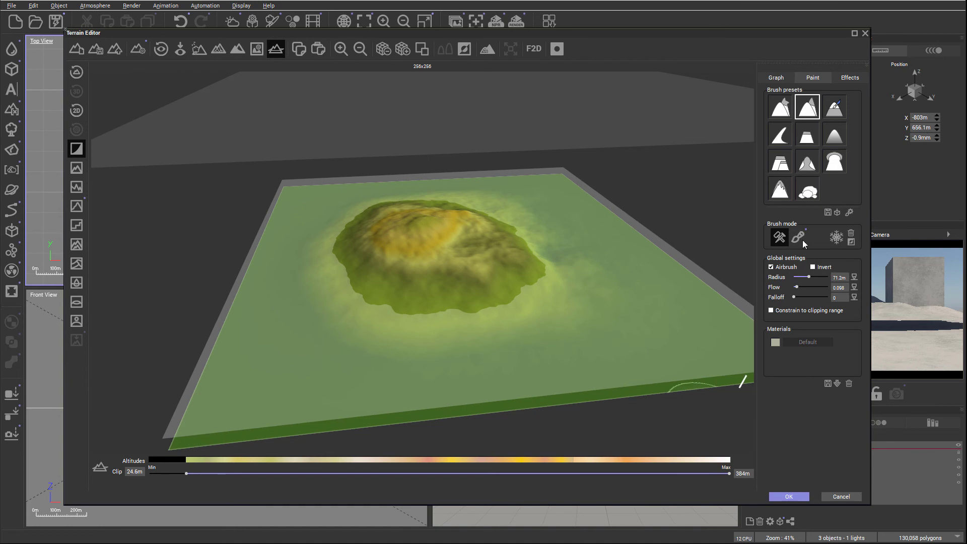
Constrain the brush to the clipping range, sculpt along the mound's near edge, and reset the minimum clipping altitude to 0 m
click(770, 311)
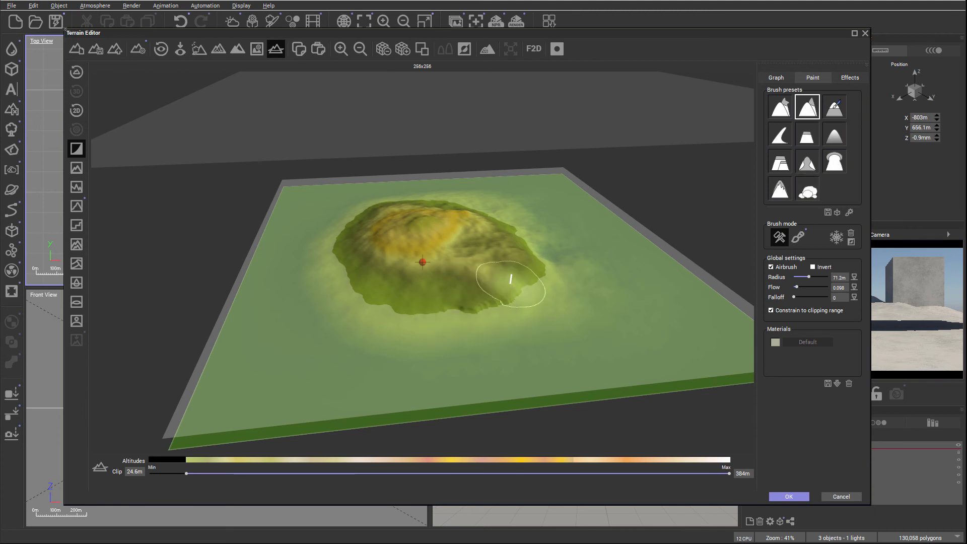
mouse_move(510, 279)
mouse_down()
mouse_move(410, 317)
mouse_move(352, 268)
mouse_up()
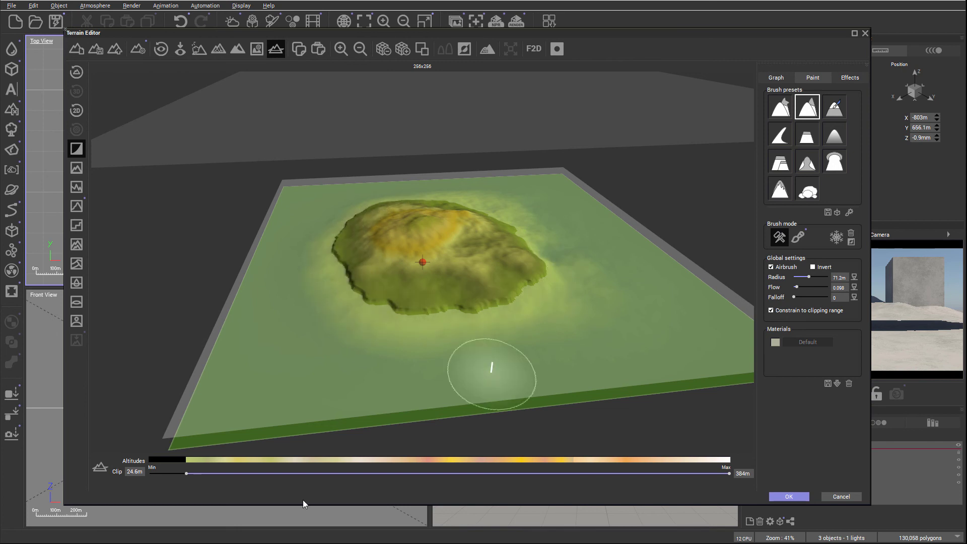
drag(186, 473, 149, 473)
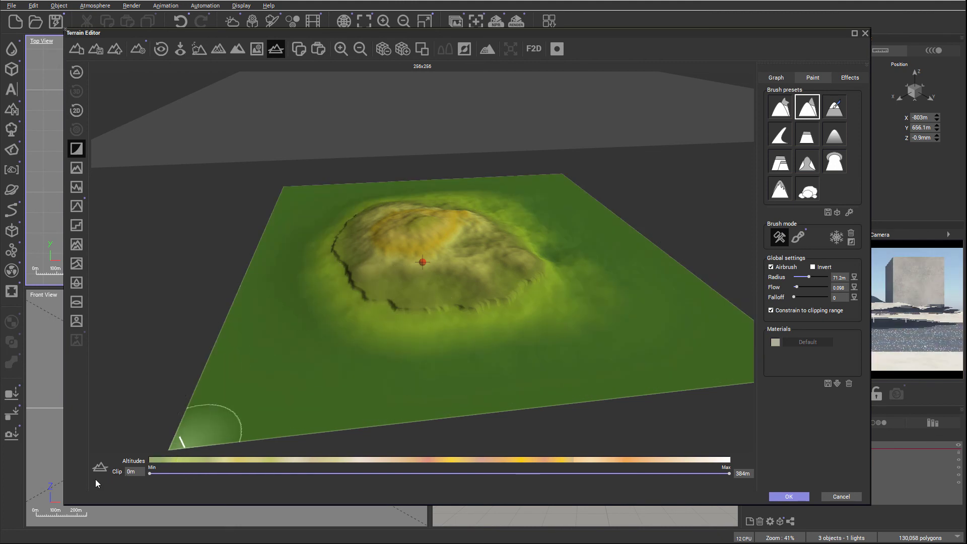
Set the minimum clipping altitude to 9.34 m, and apply Glaciation erosion and the Grit, Pebbles and Peaks effects to the terrain
drag(150, 473, 164, 473)
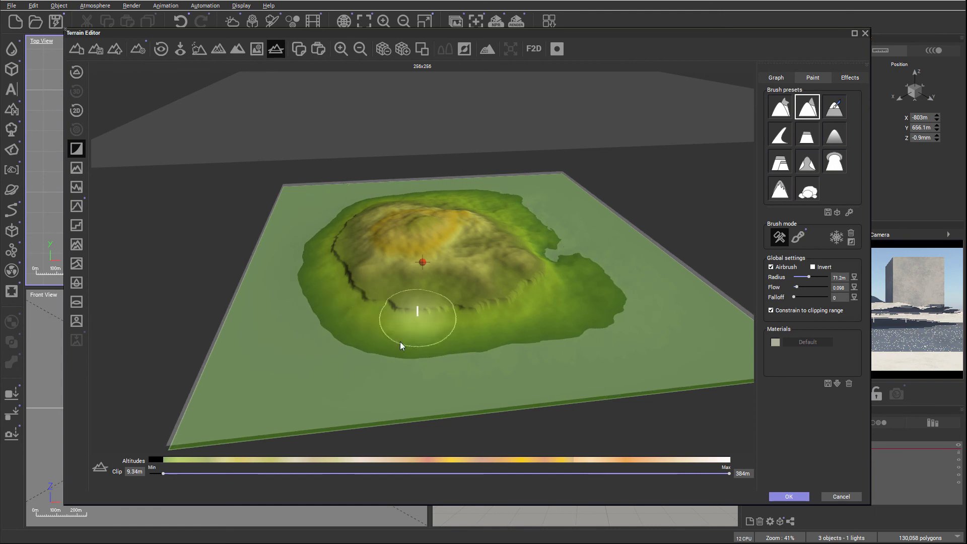
click(850, 77)
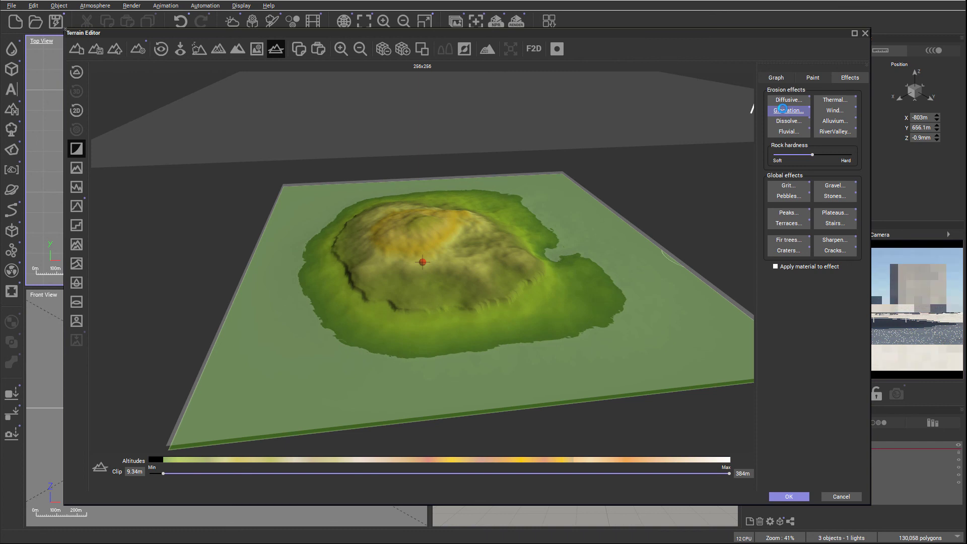
click(786, 110)
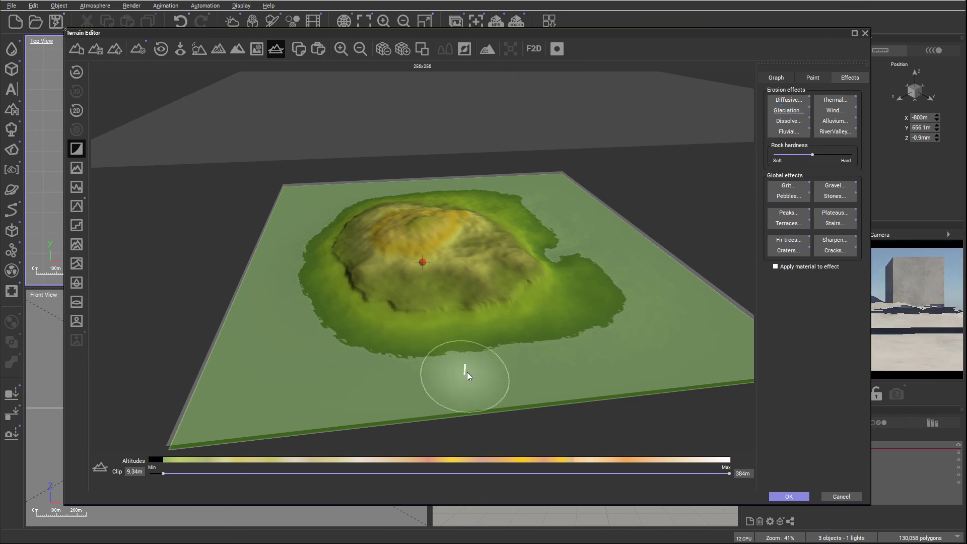
click(789, 186)
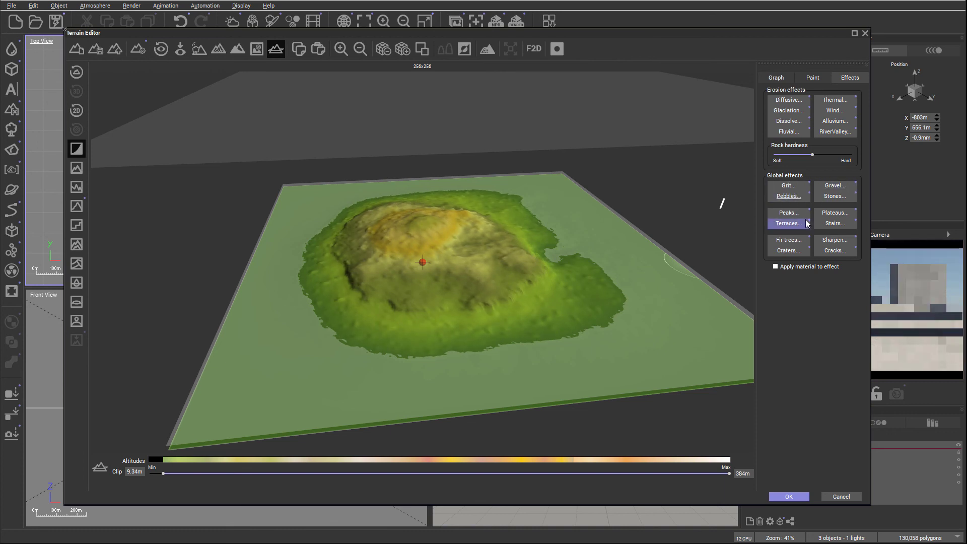
click(786, 214)
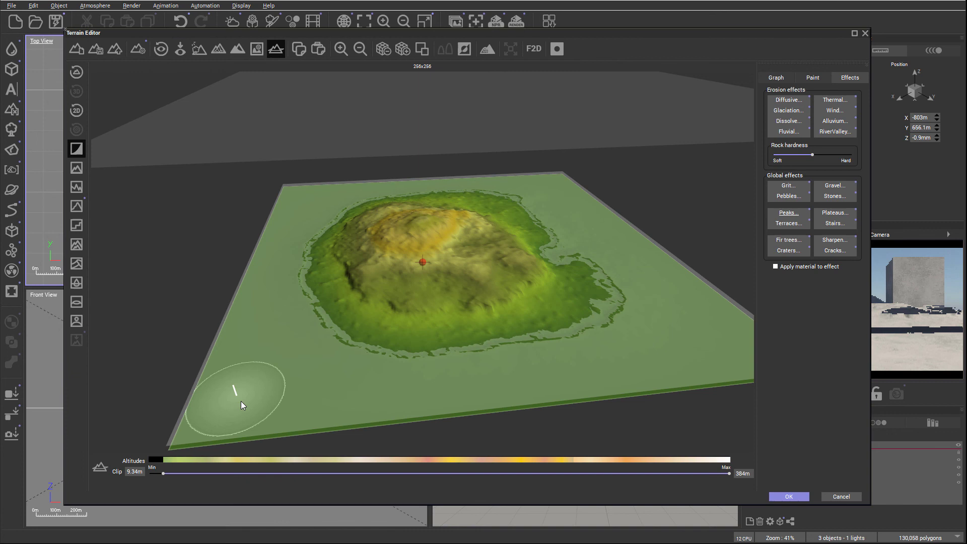
Reset the minimum clipping altitude to 0 m and hide the clipping planes
drag(161, 474, 149, 473)
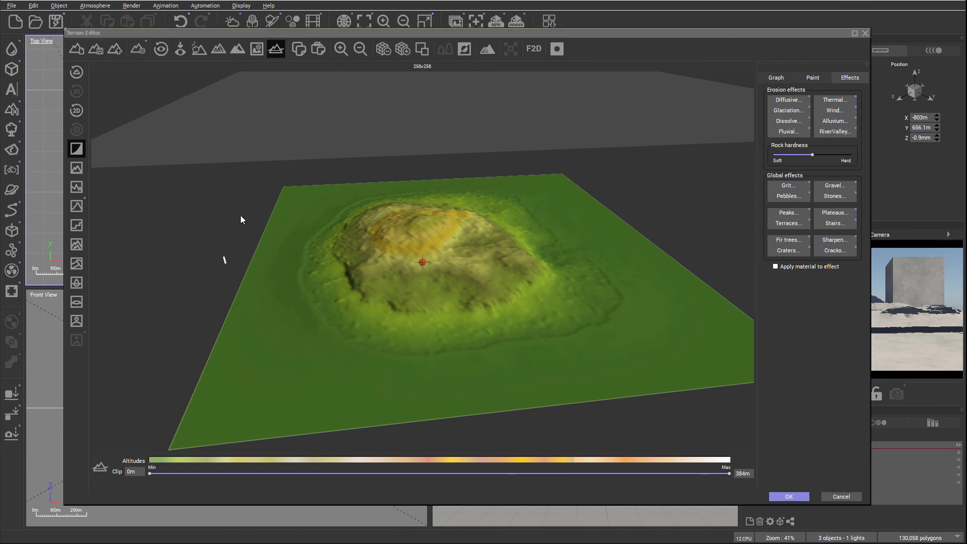
click(276, 50)
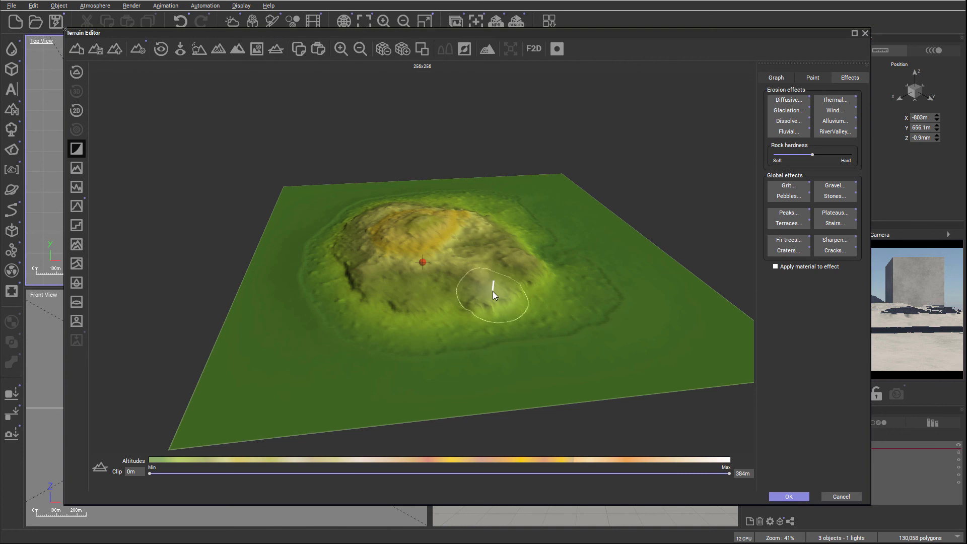